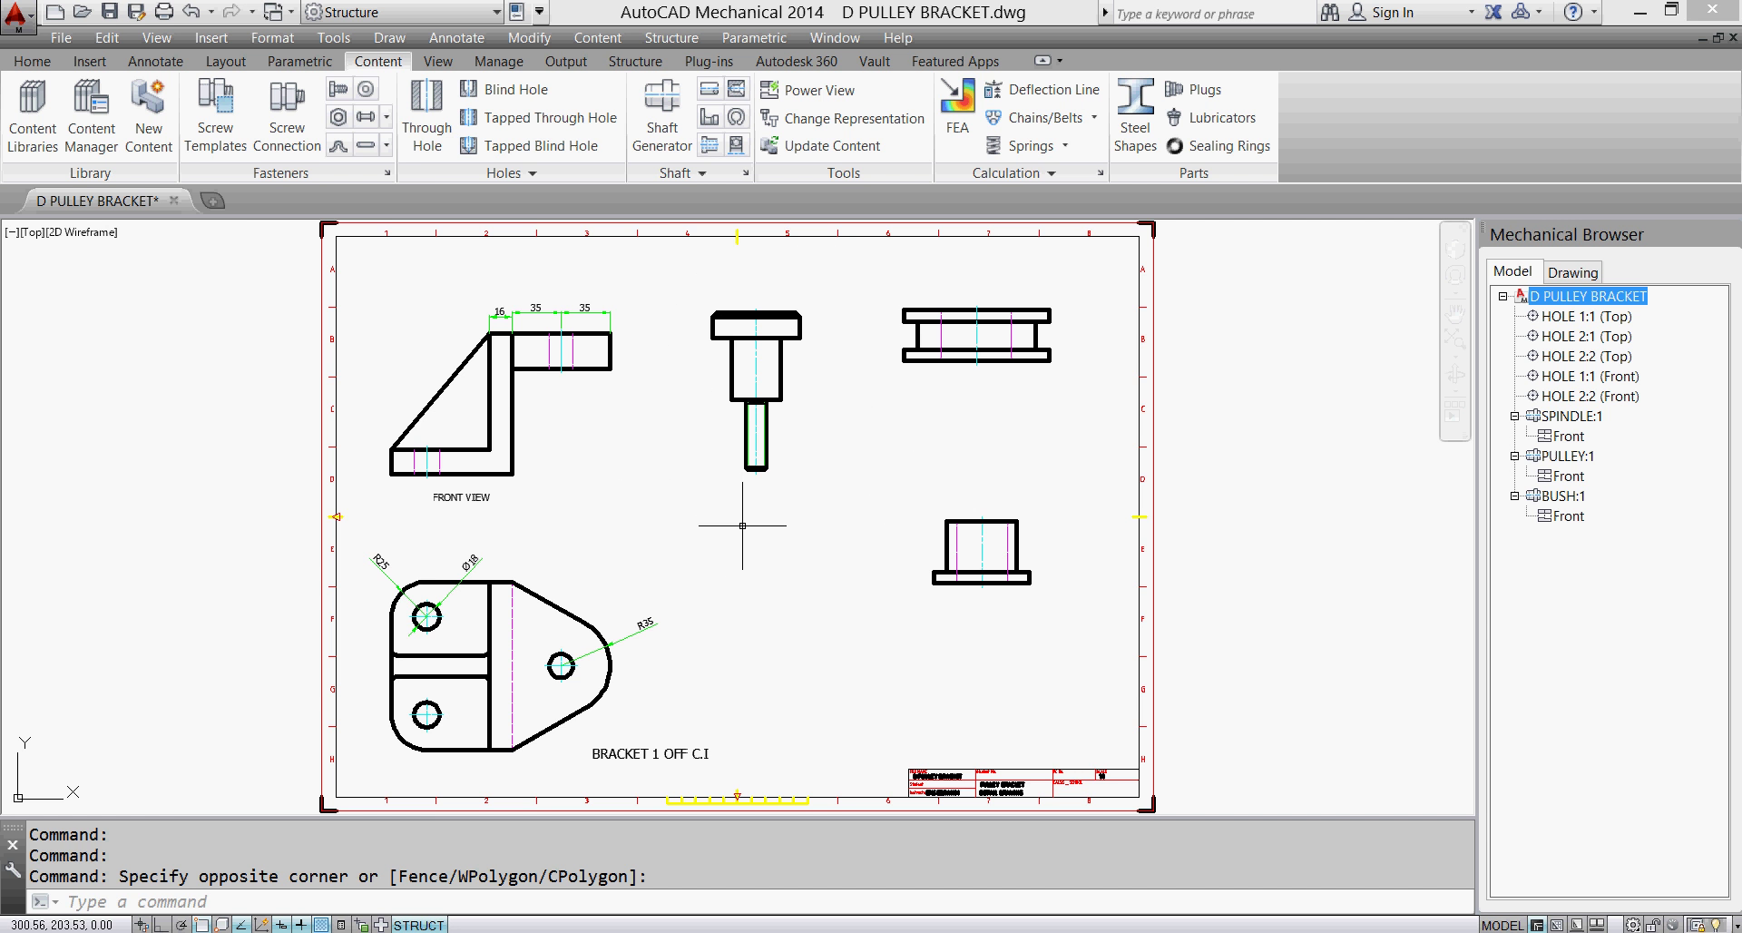
Write SPINDLE below the spindle view as centred multiline text at height 7.
left_click(62, 38)
left_click(569, 298)
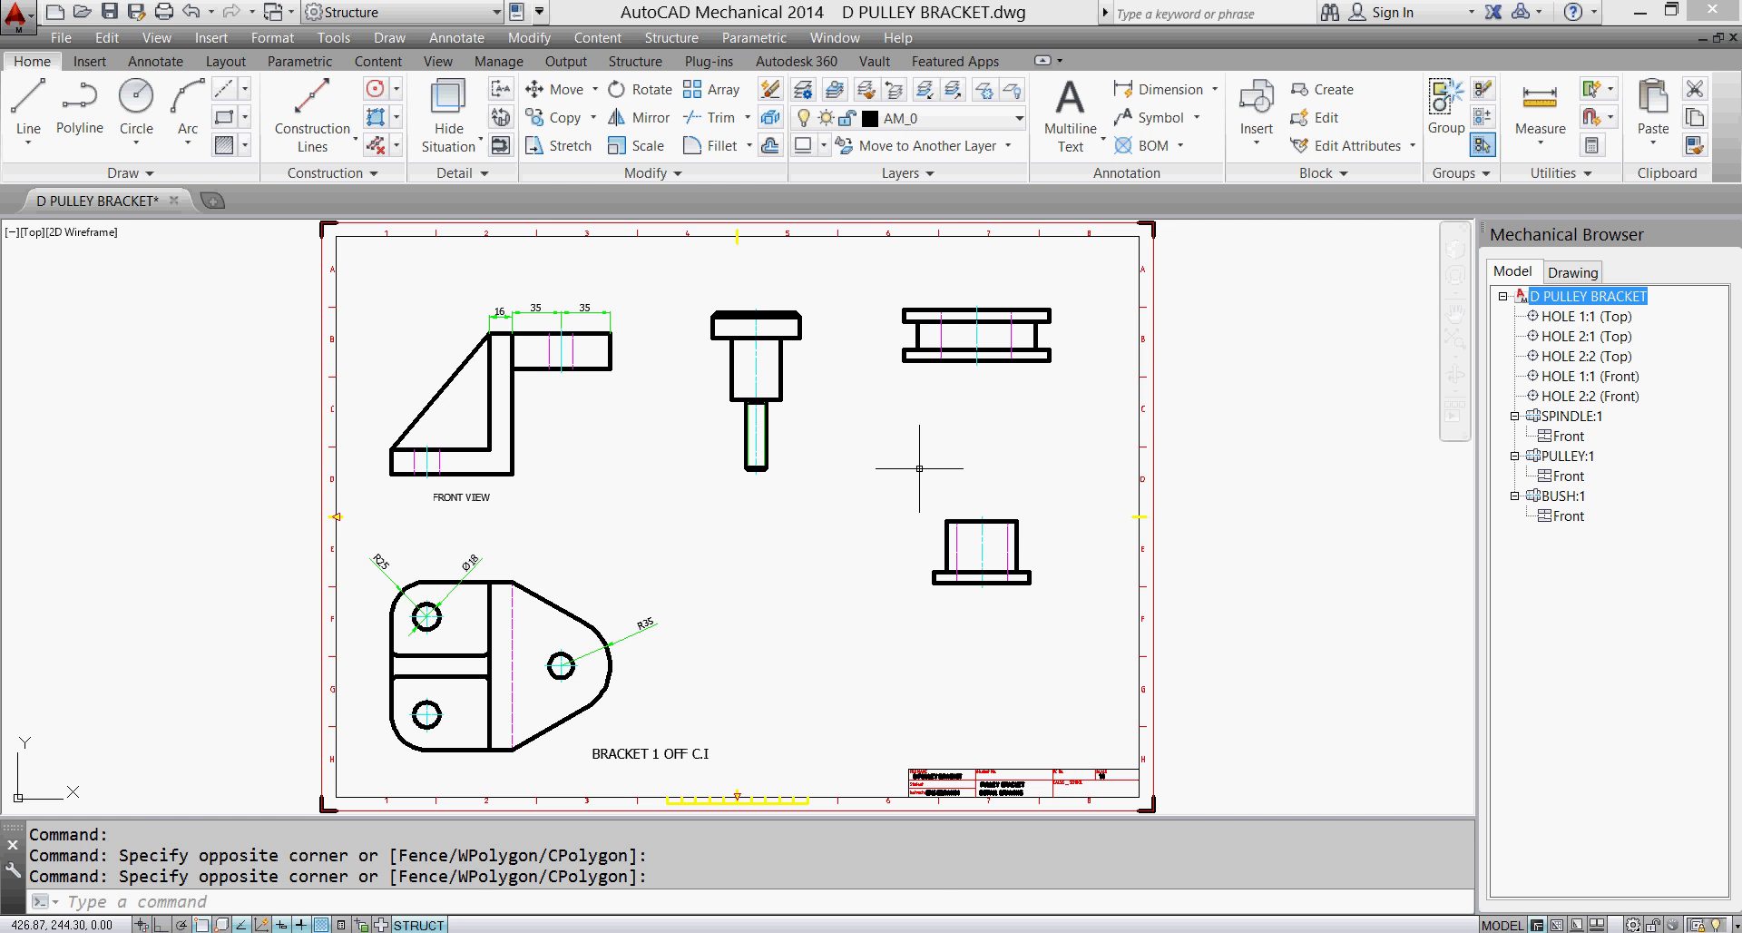
left_click(1070, 109)
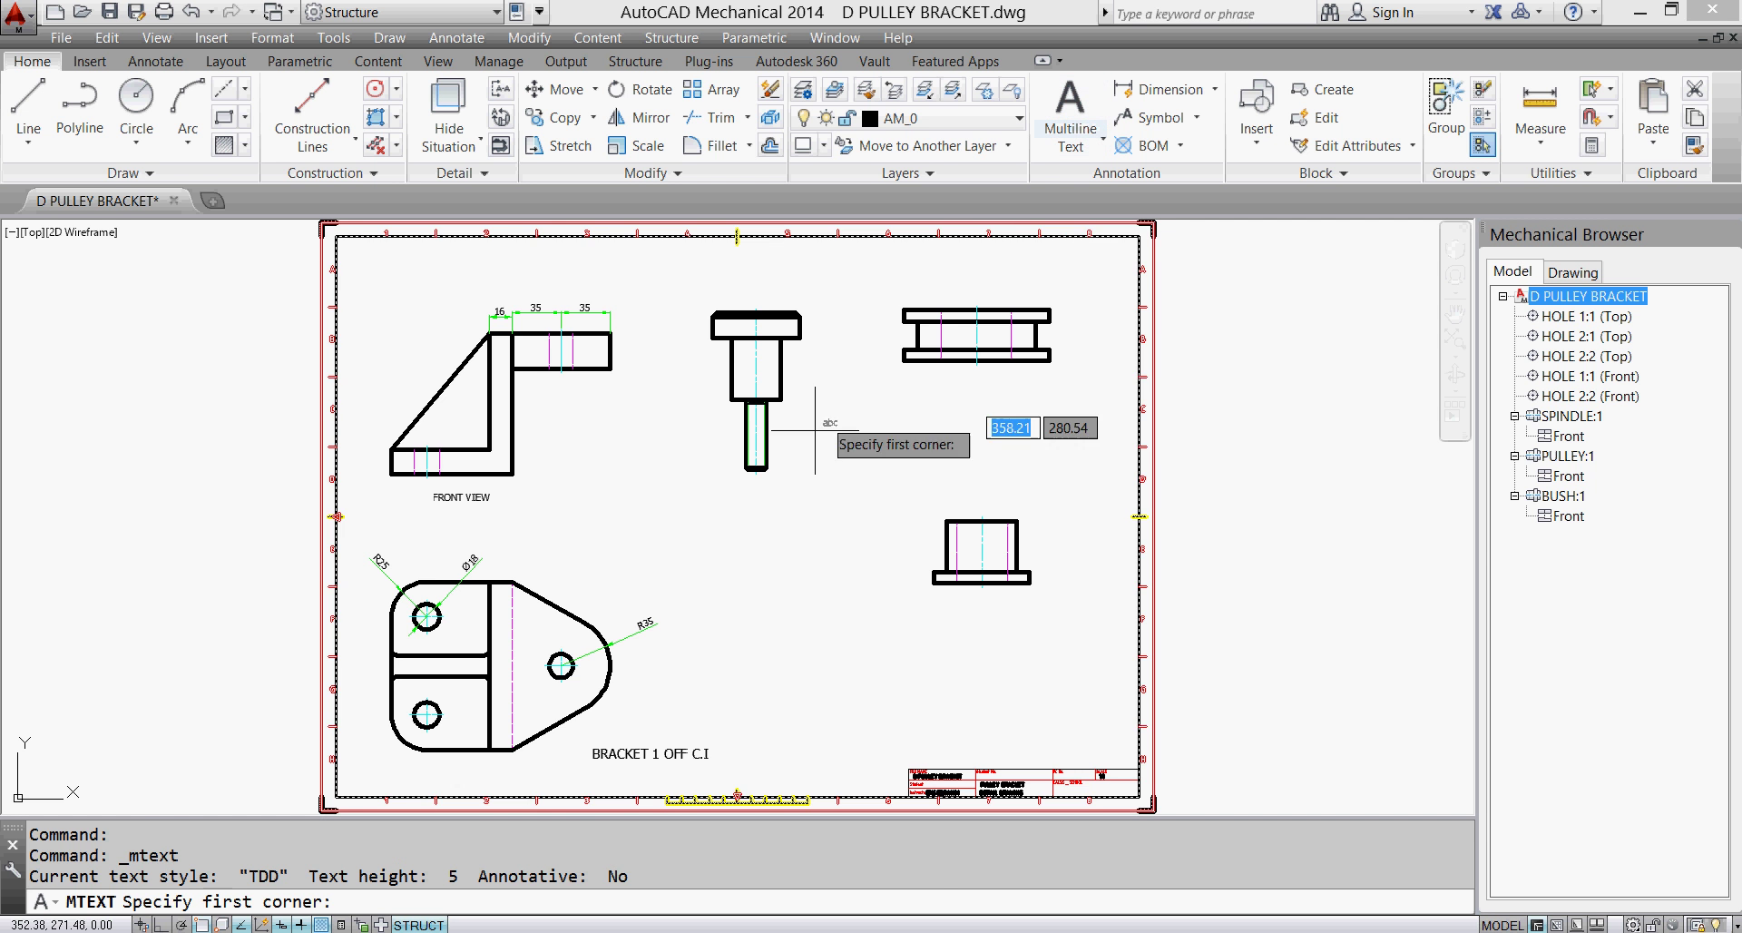
left_click(714, 467)
left_click(827, 501)
type("SPINDLE")
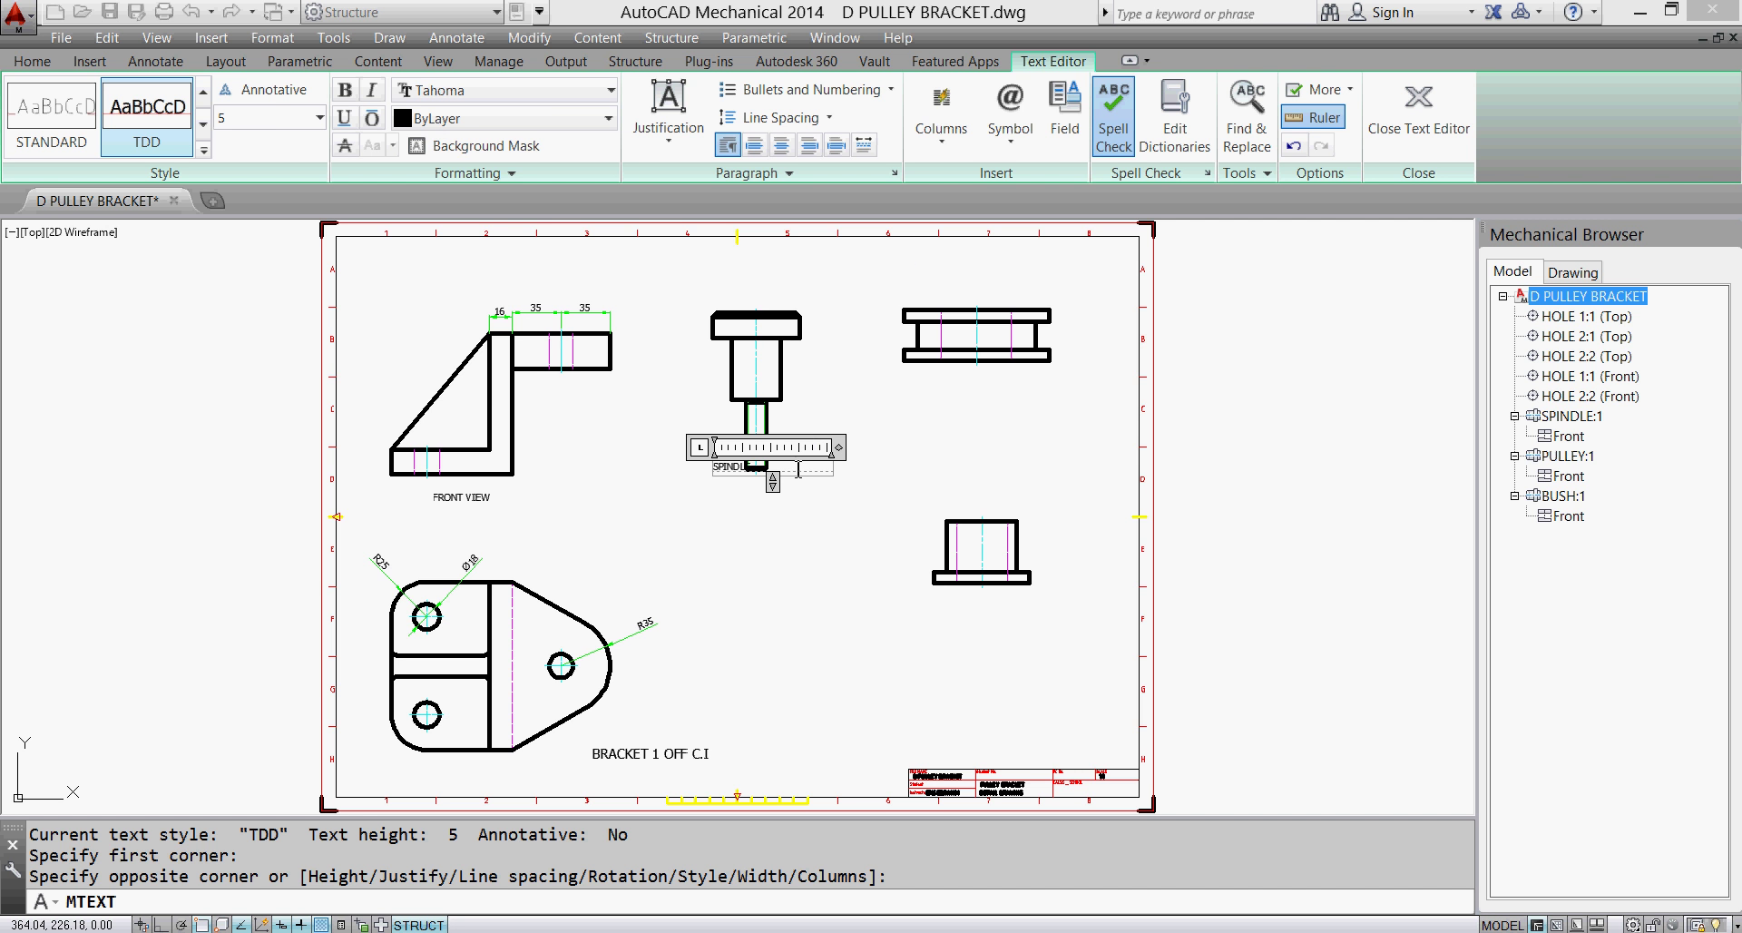
left_click_drag(787, 468, 655, 478)
left_click(275, 117)
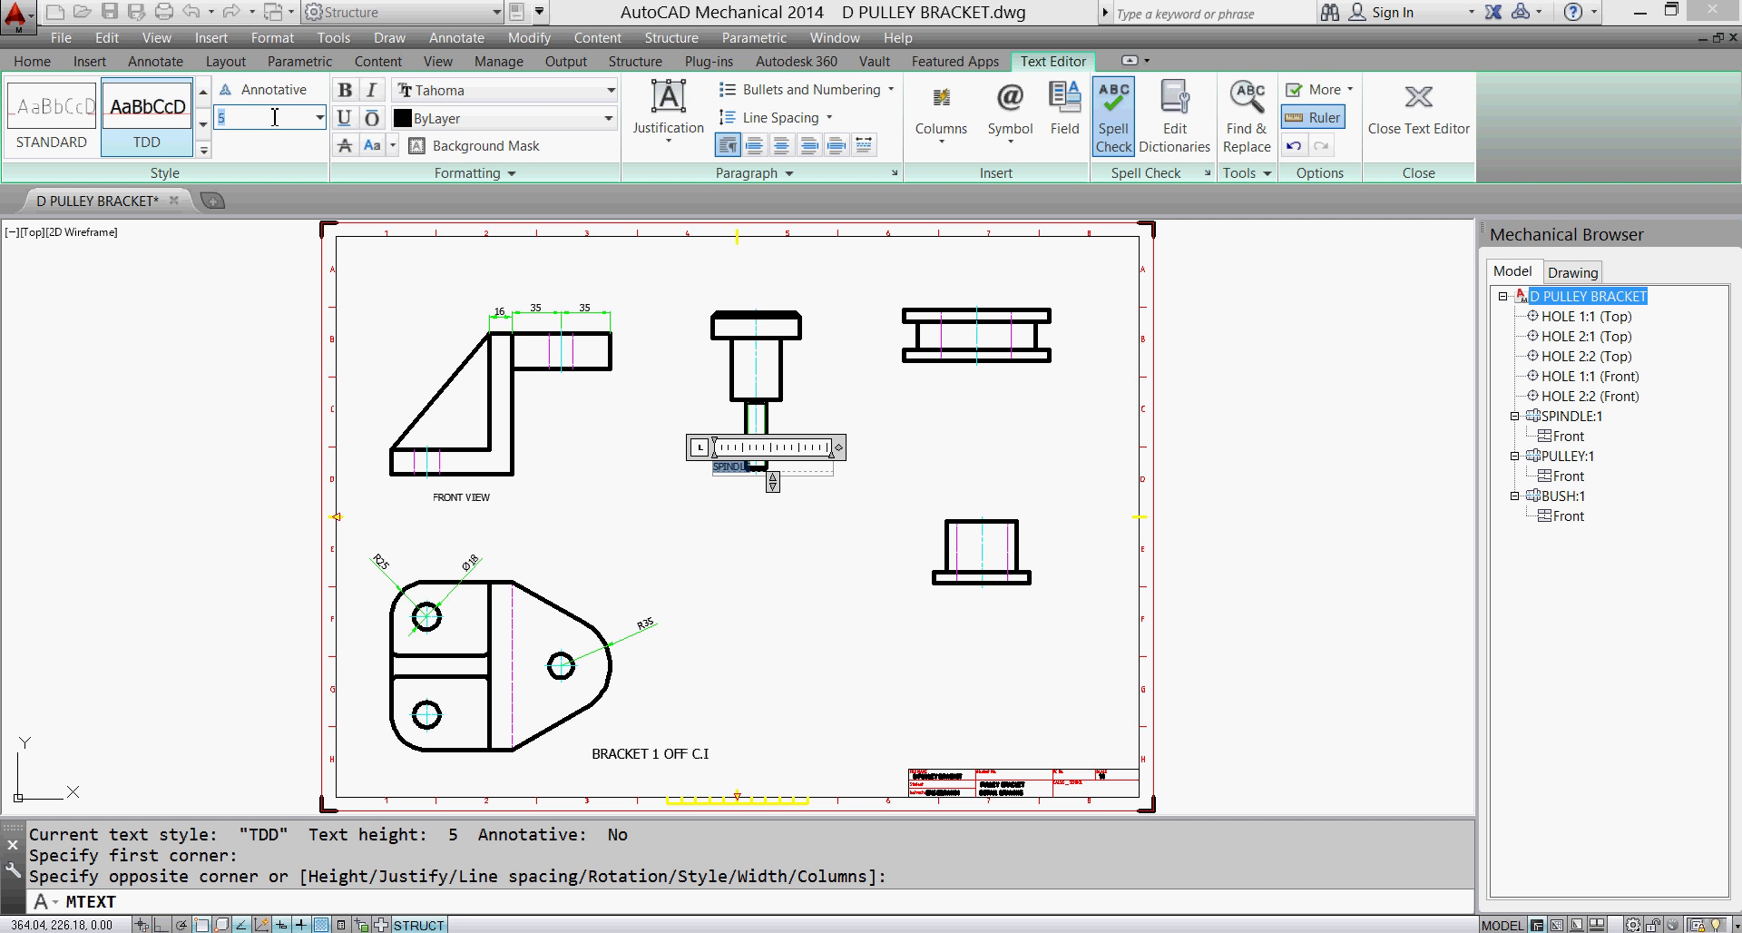
type("7")
key("Return")
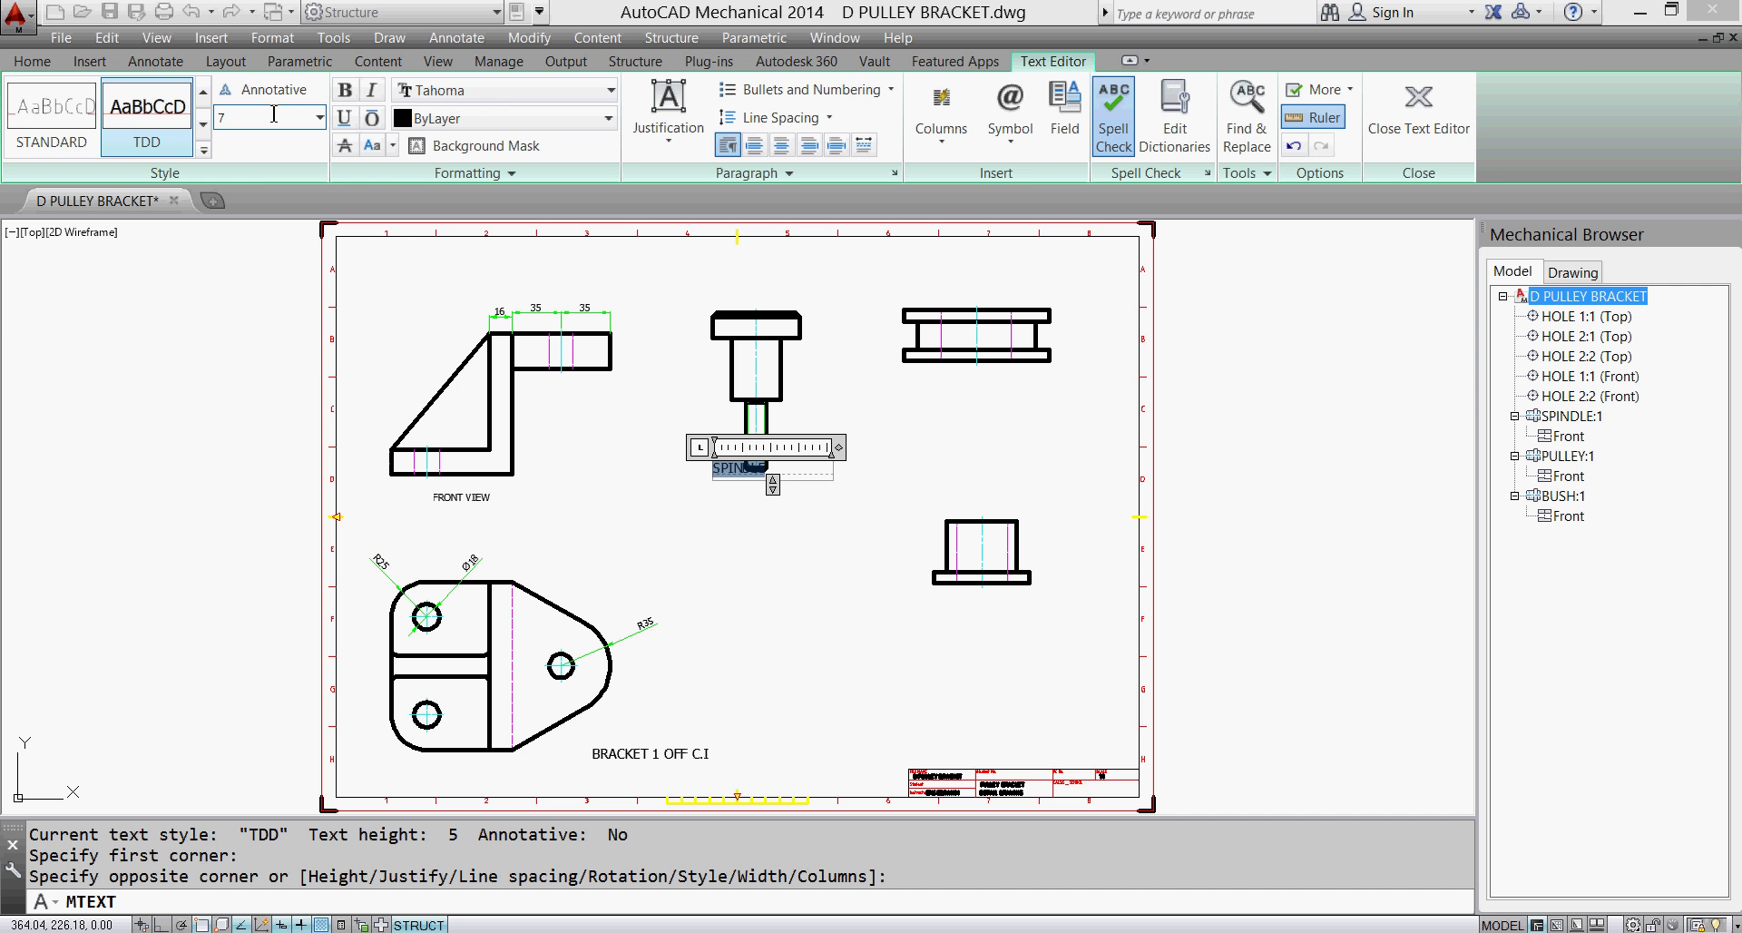
left_click(781, 145)
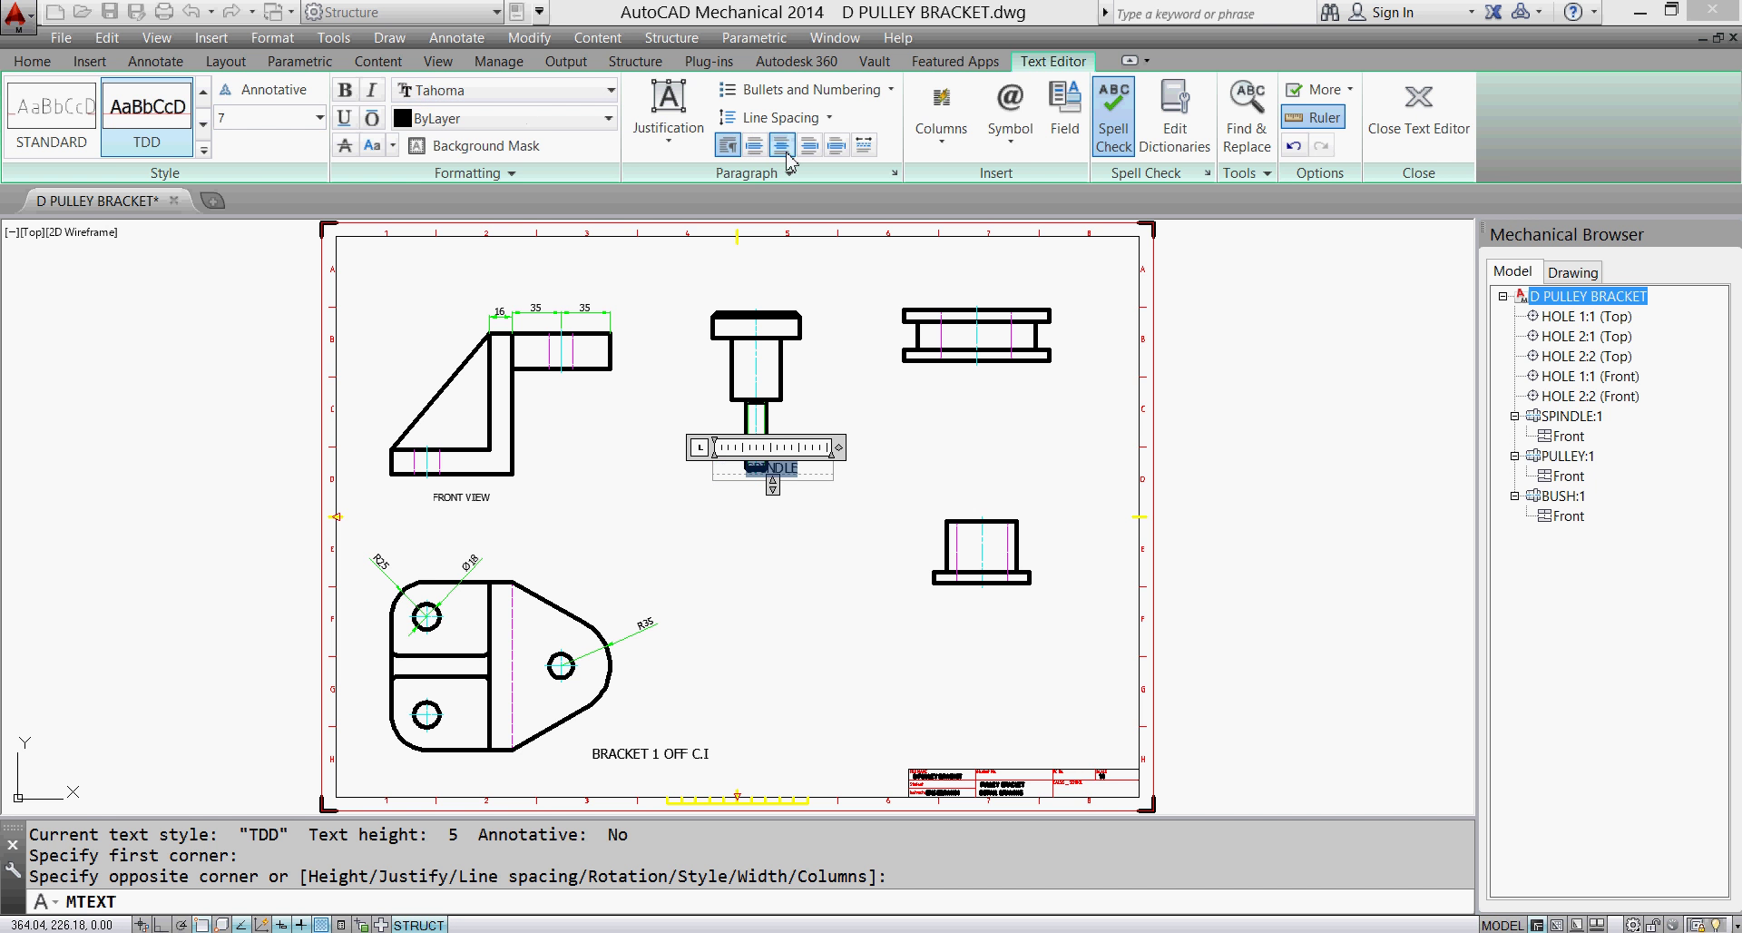
key("Escape")
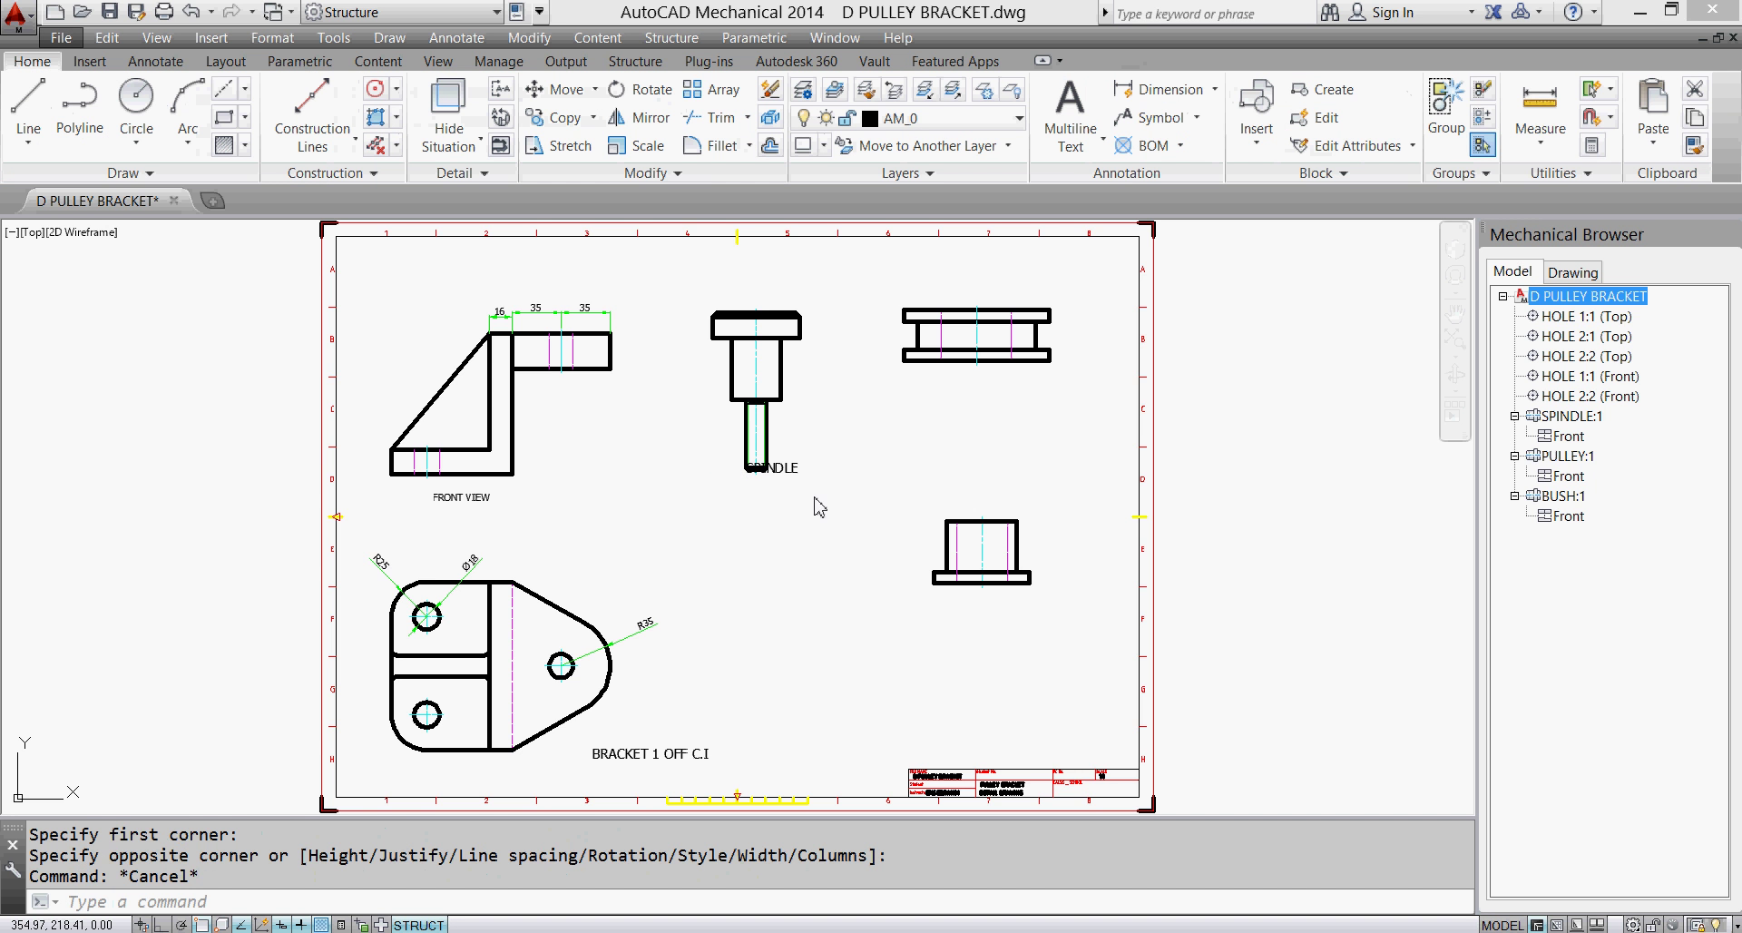
Move the SPINDLE label lower, just beneath the spindle.
left_click(558, 89)
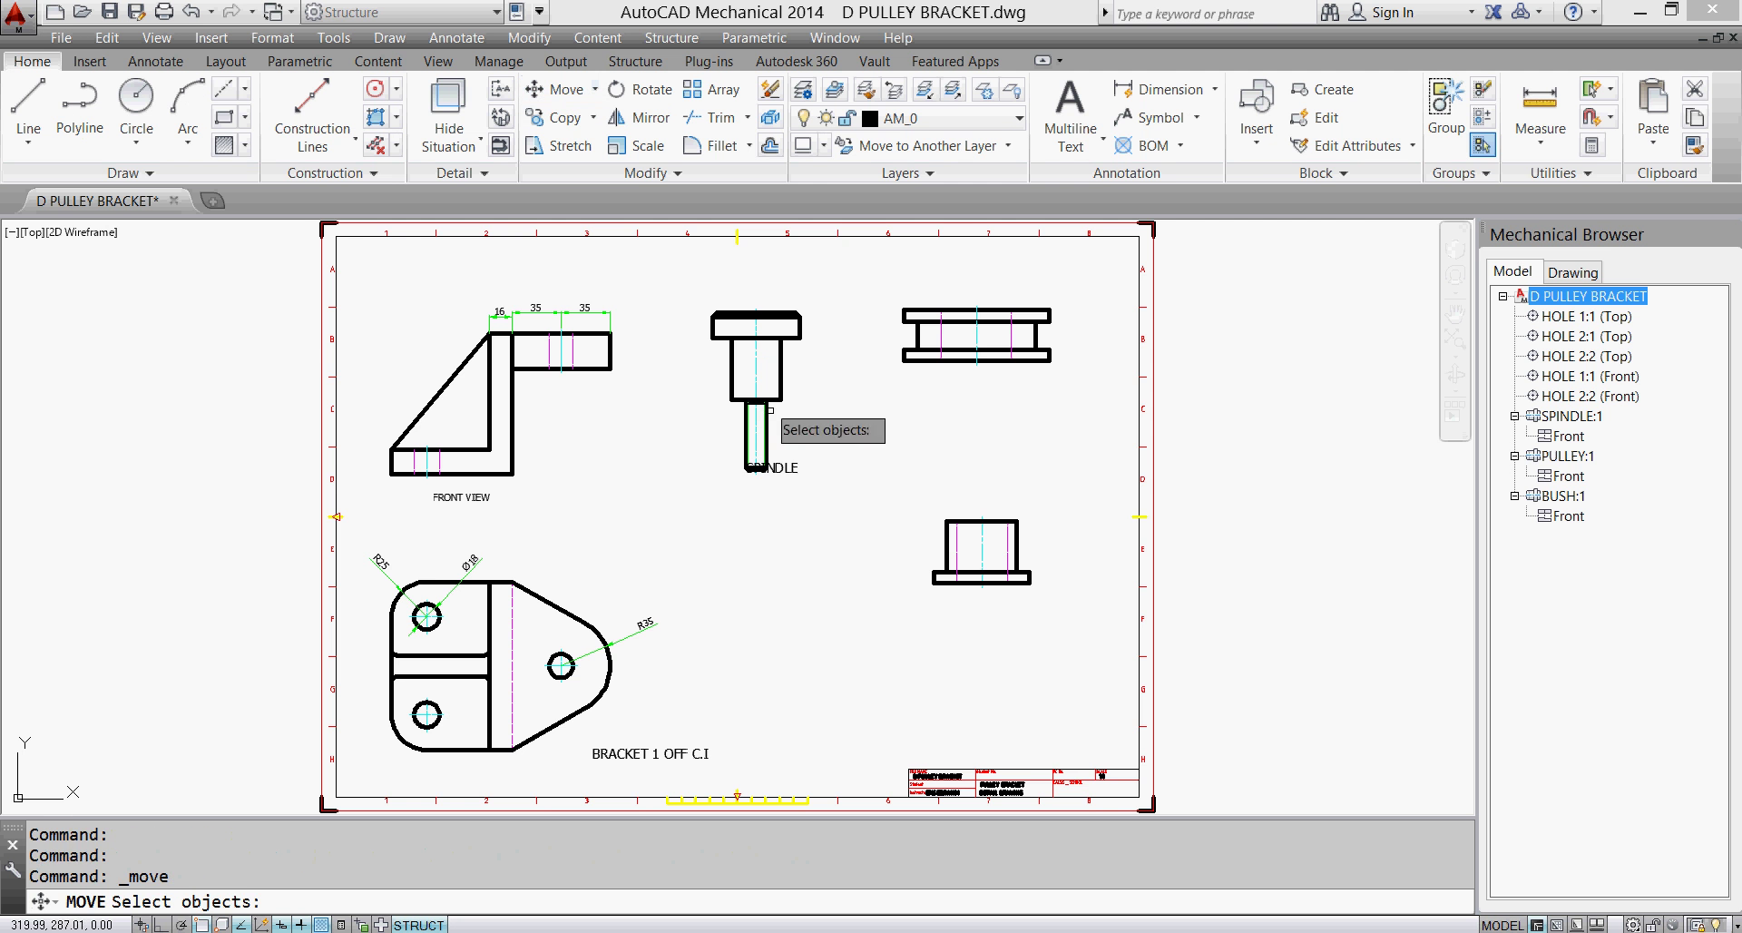
left_click(791, 465)
key("Return")
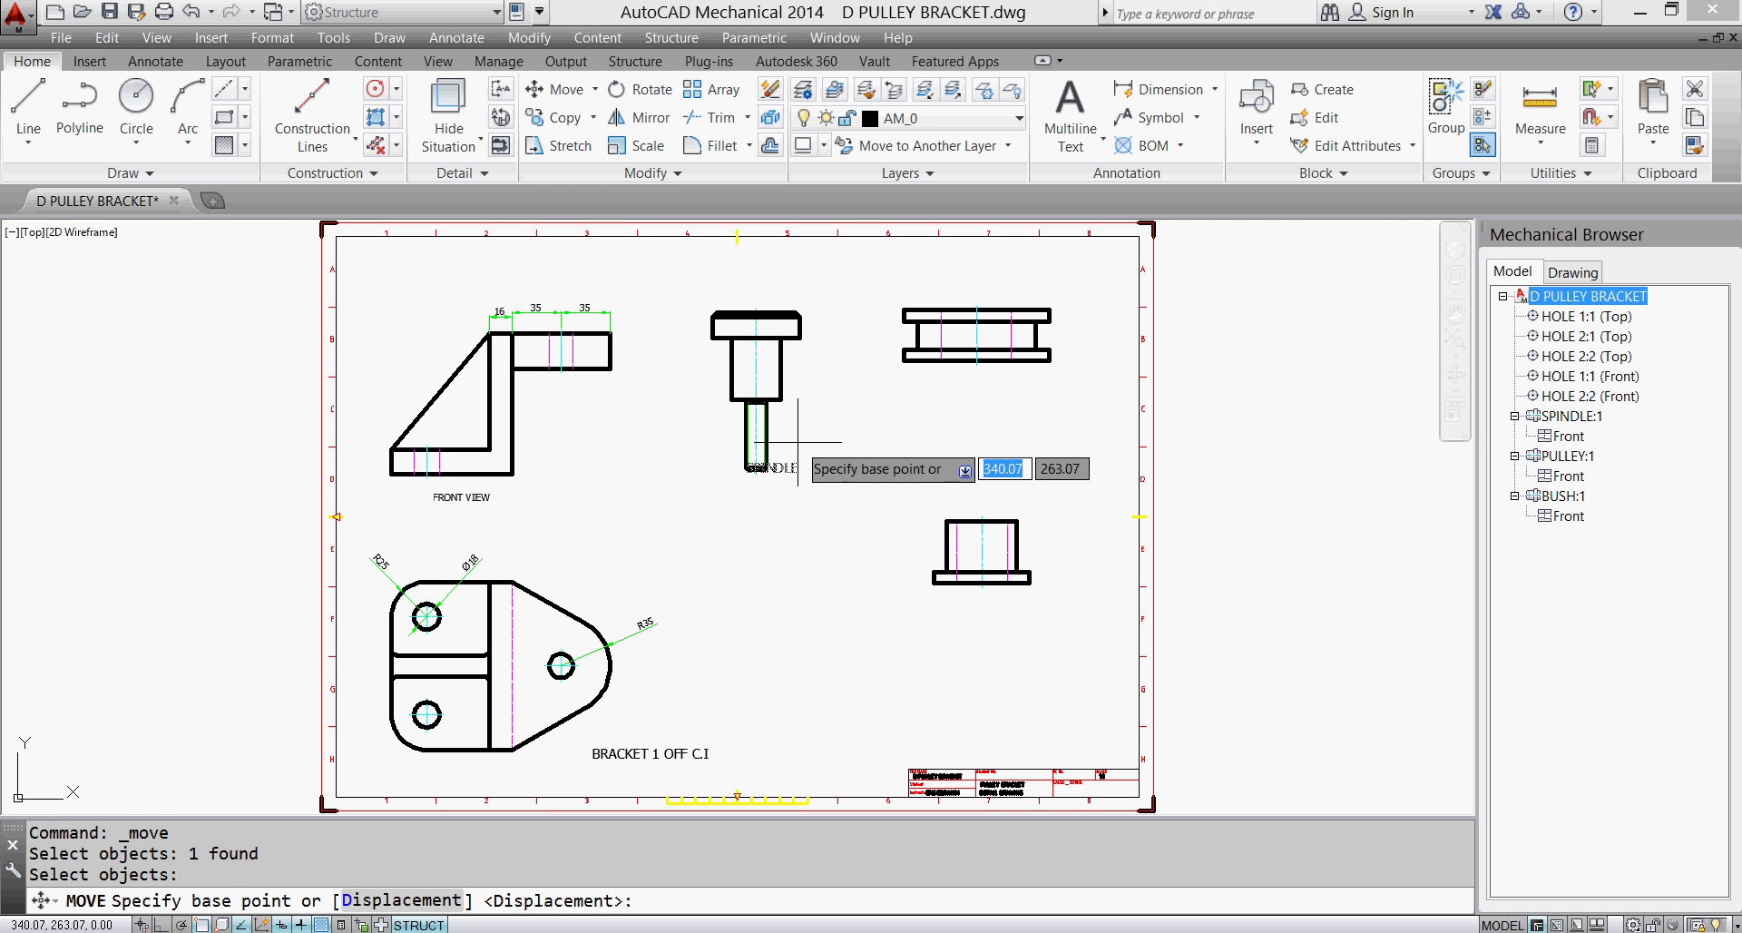
left_click(799, 442)
key("Escape")
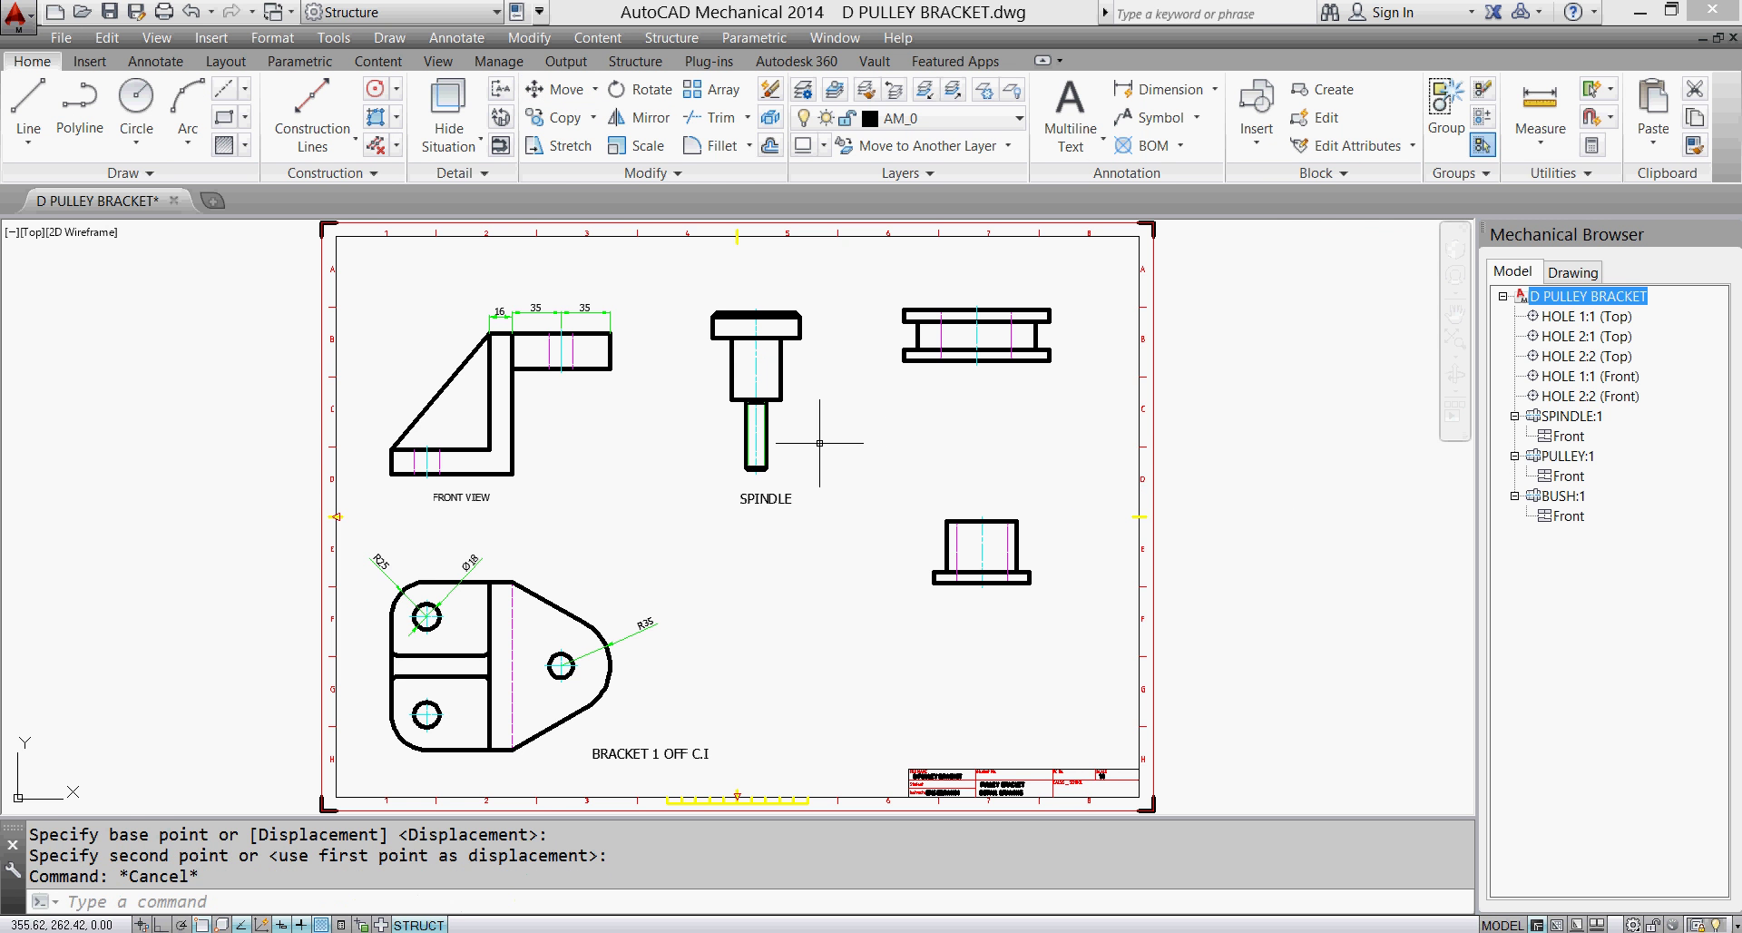
Write PULLEY in a multiline text box below the pulley view, centred at height 7.
left_click(1071, 113)
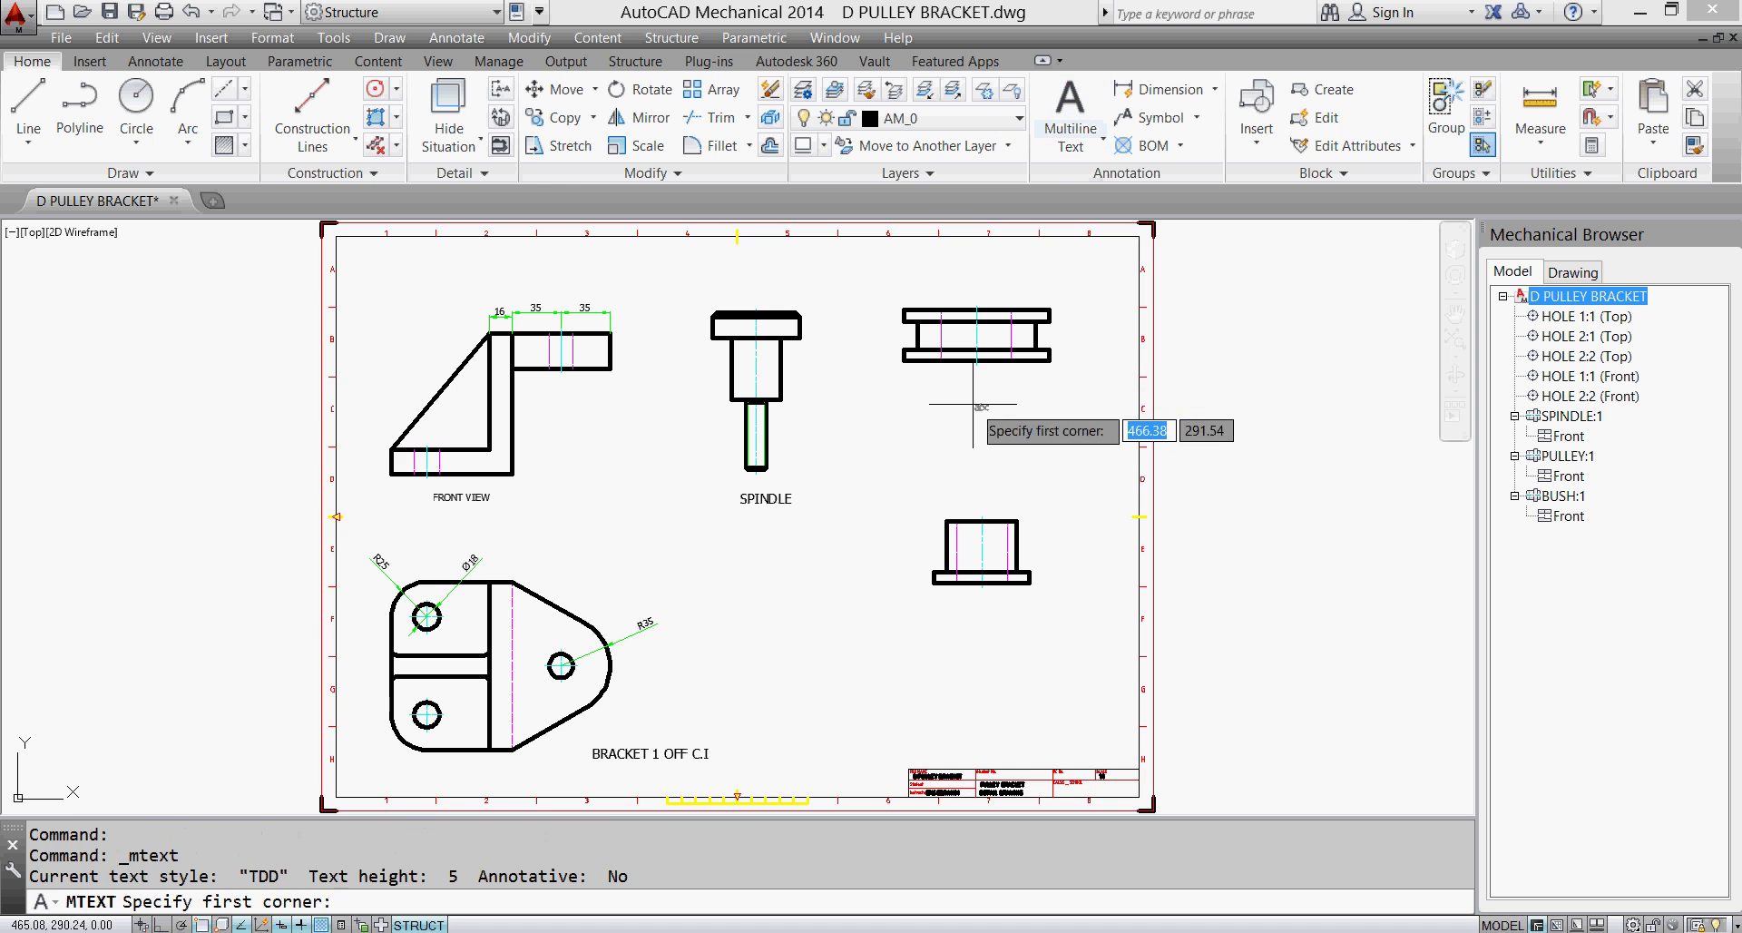
left_click(946, 388)
left_click(1067, 450)
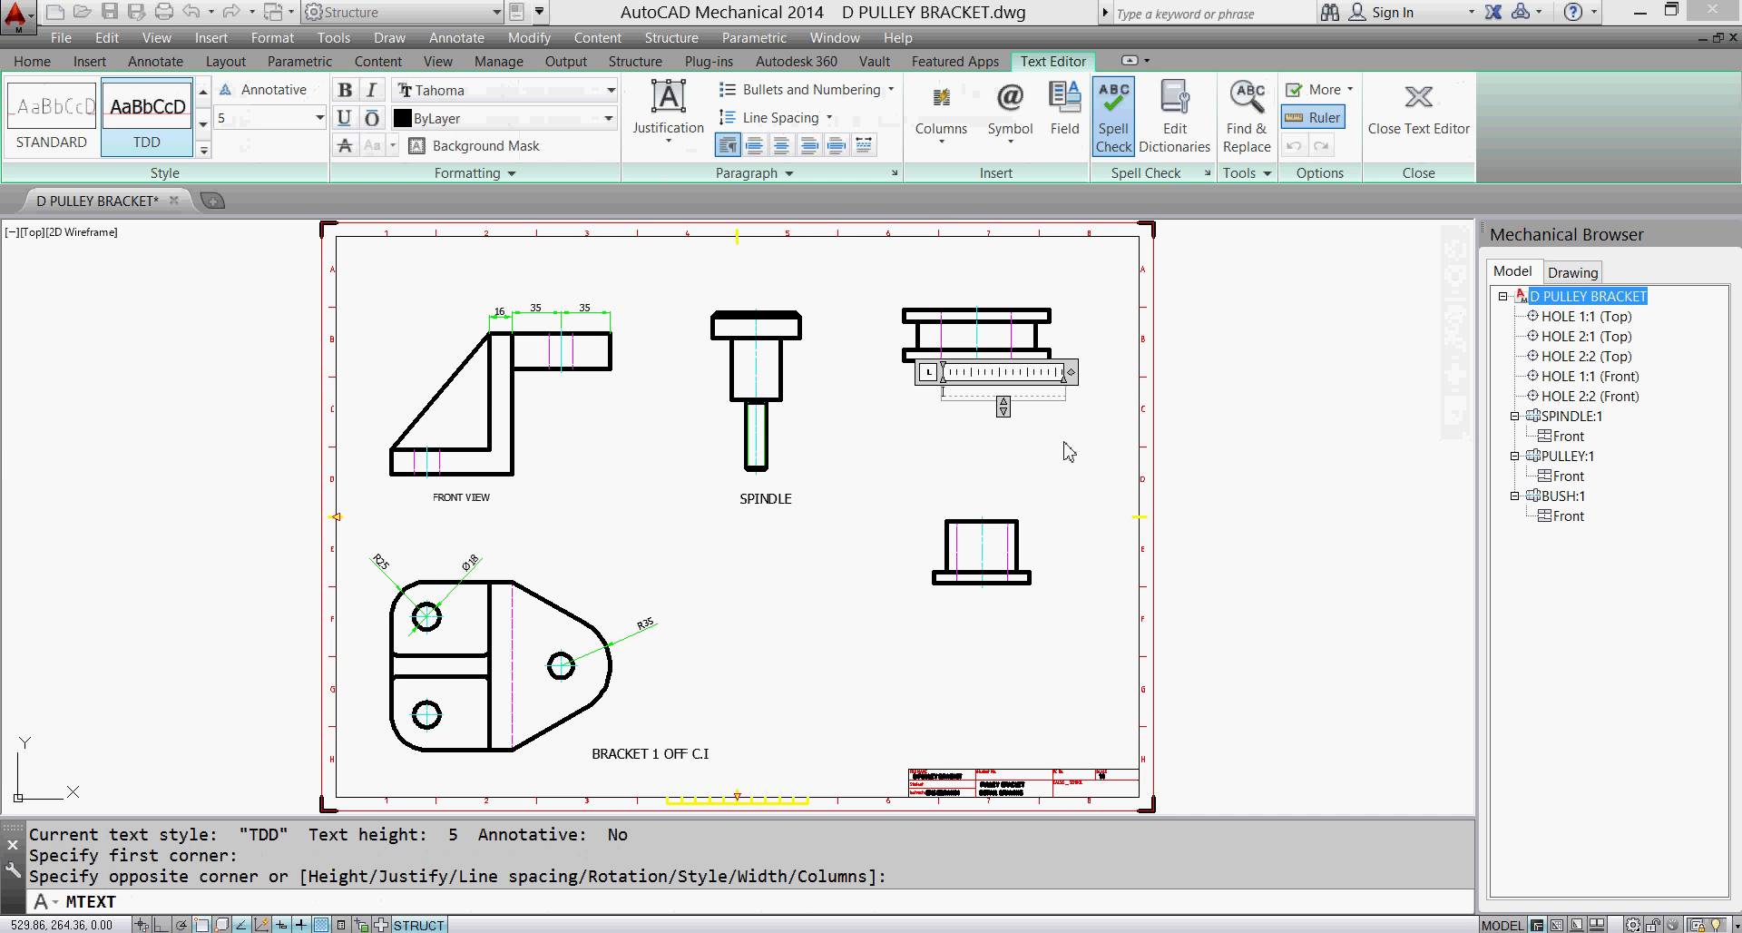
type("PULLEY")
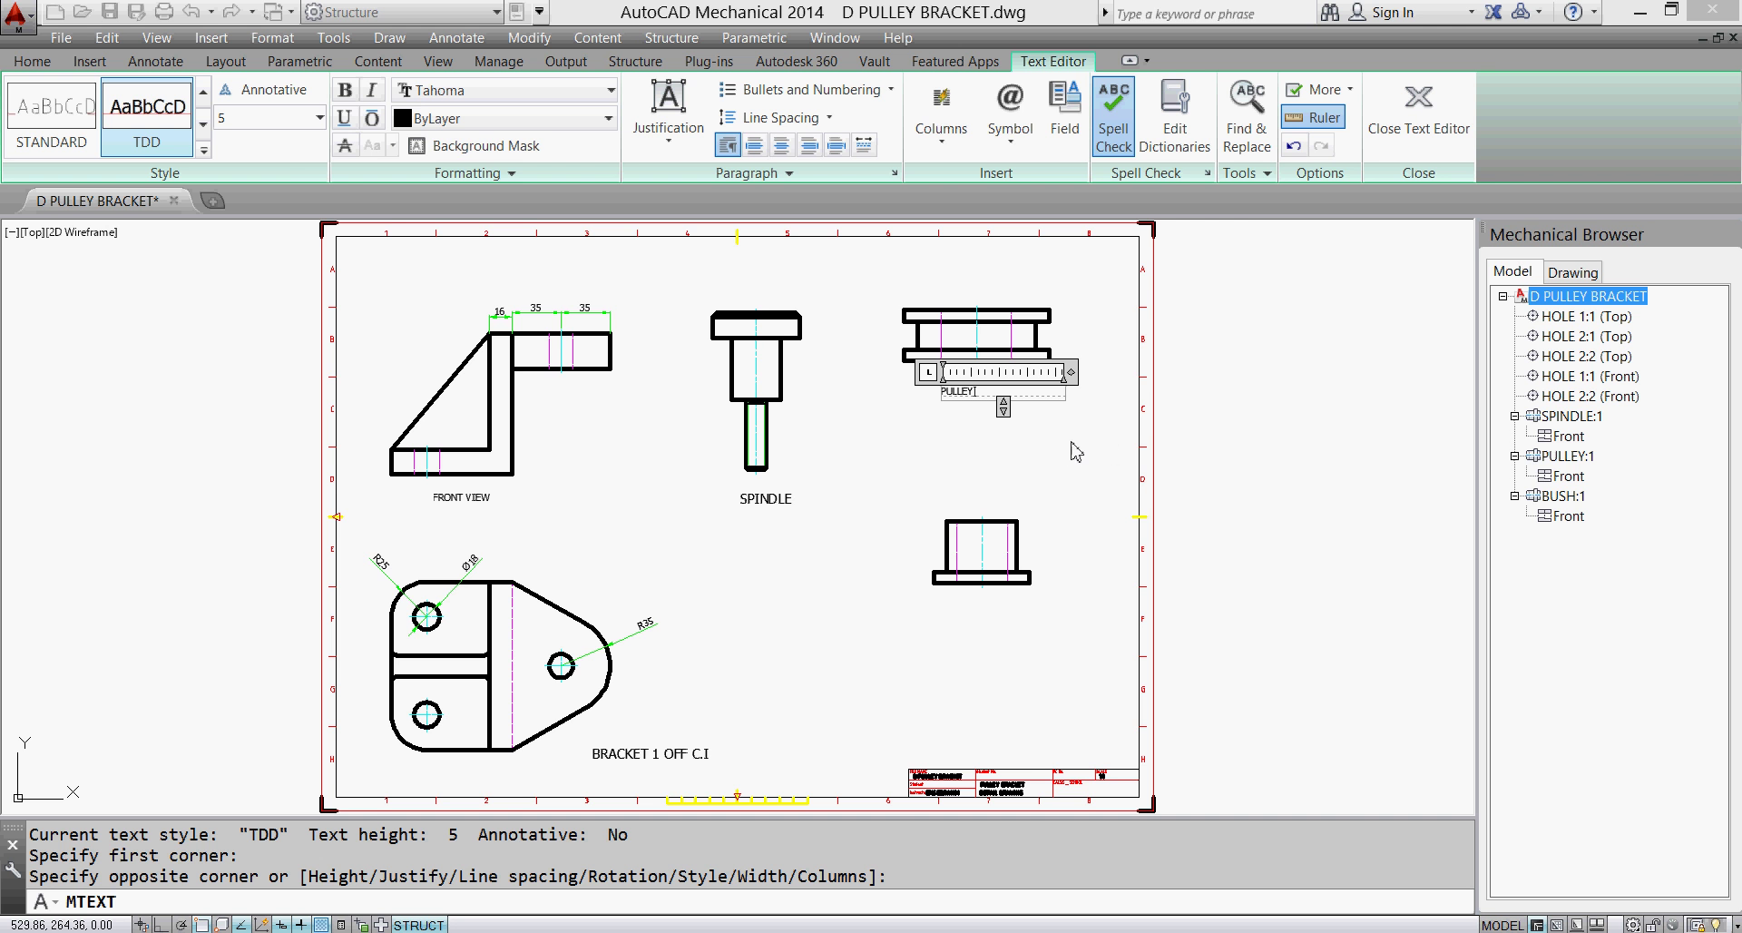
left_click_drag(989, 392, 928, 392)
left_click(258, 125)
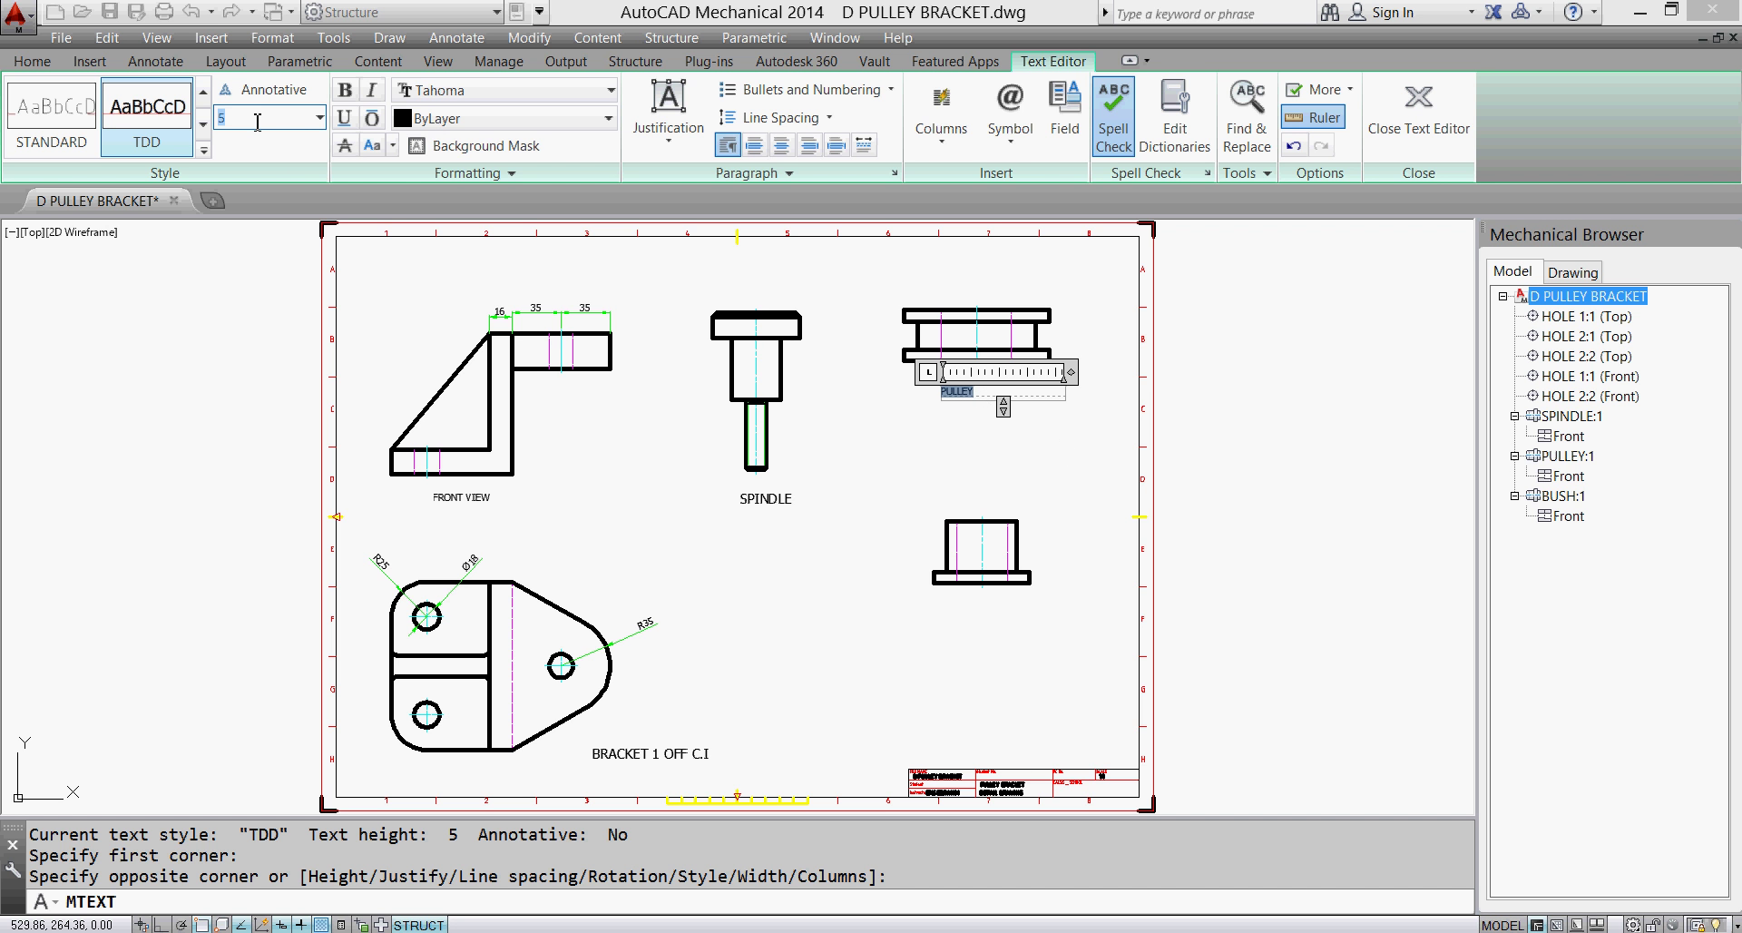
type("7")
key("Return")
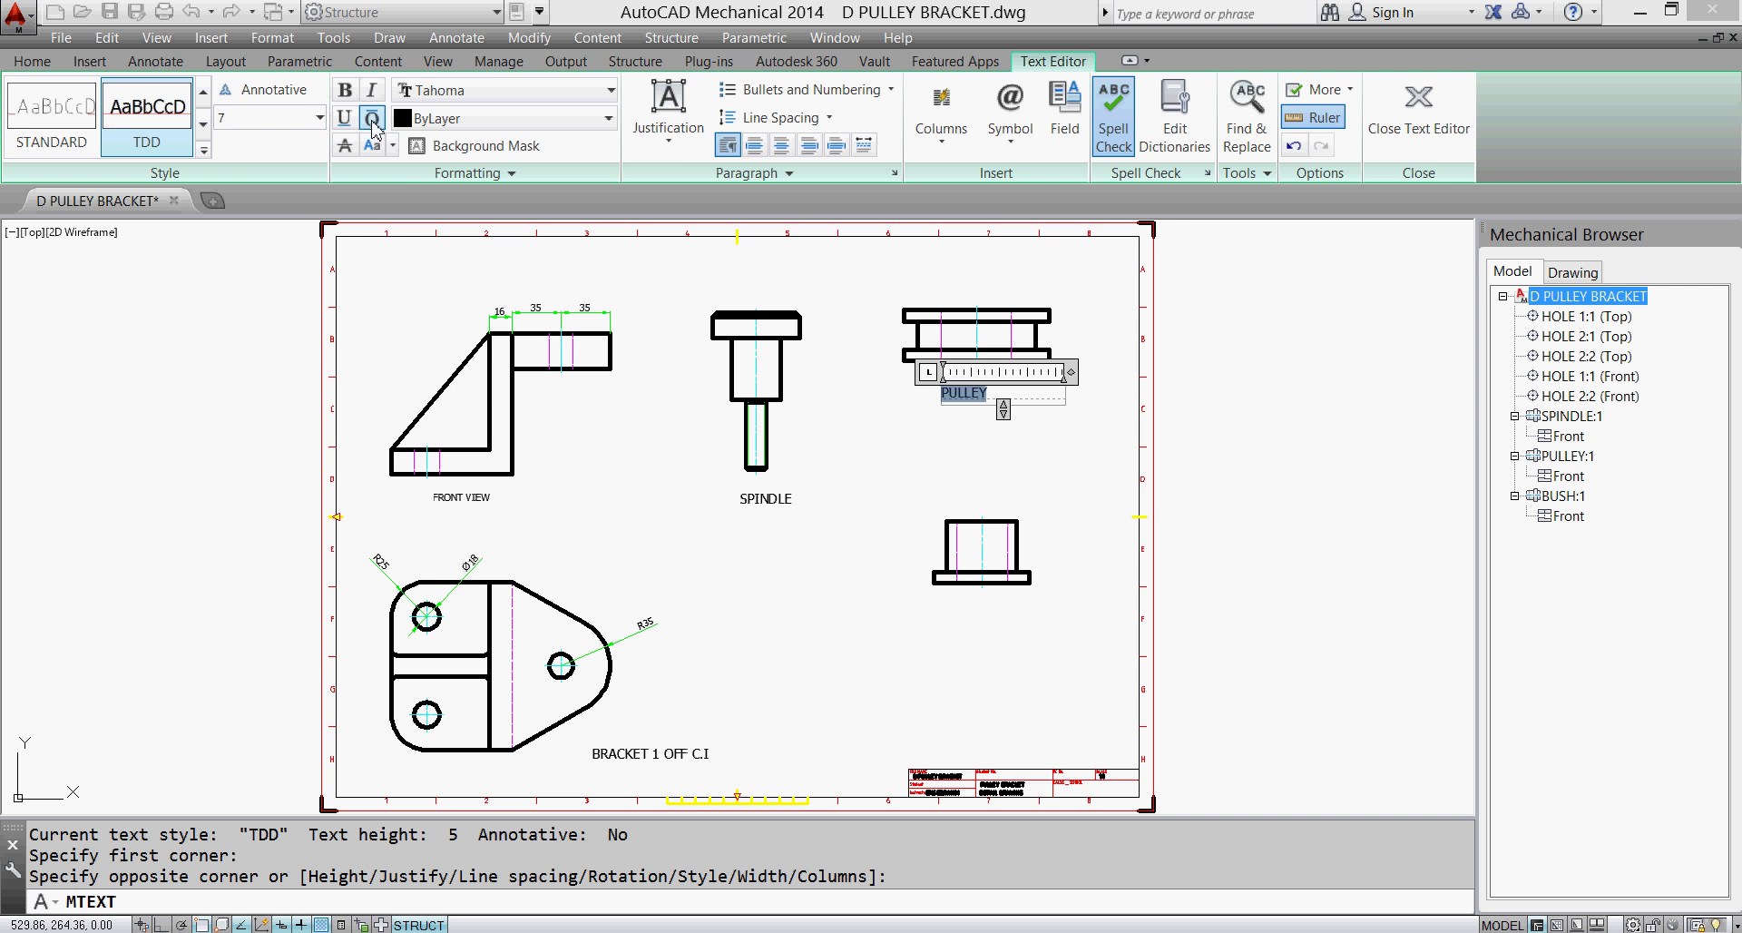
left_click(782, 145)
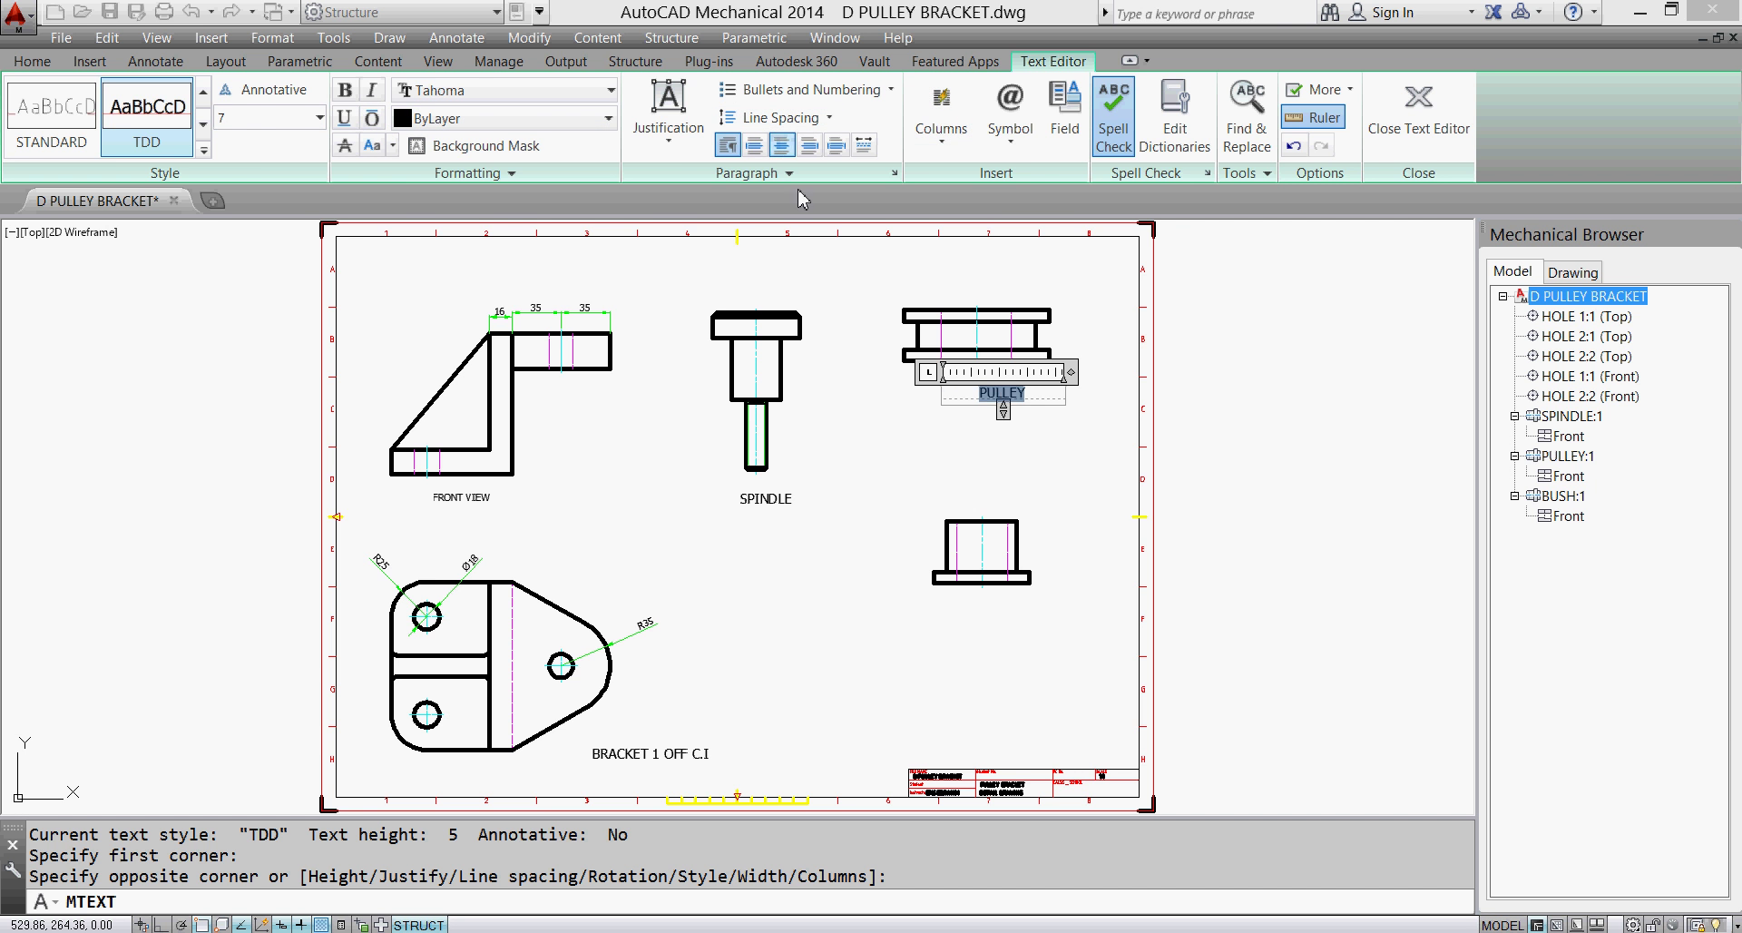
left_click(924, 461)
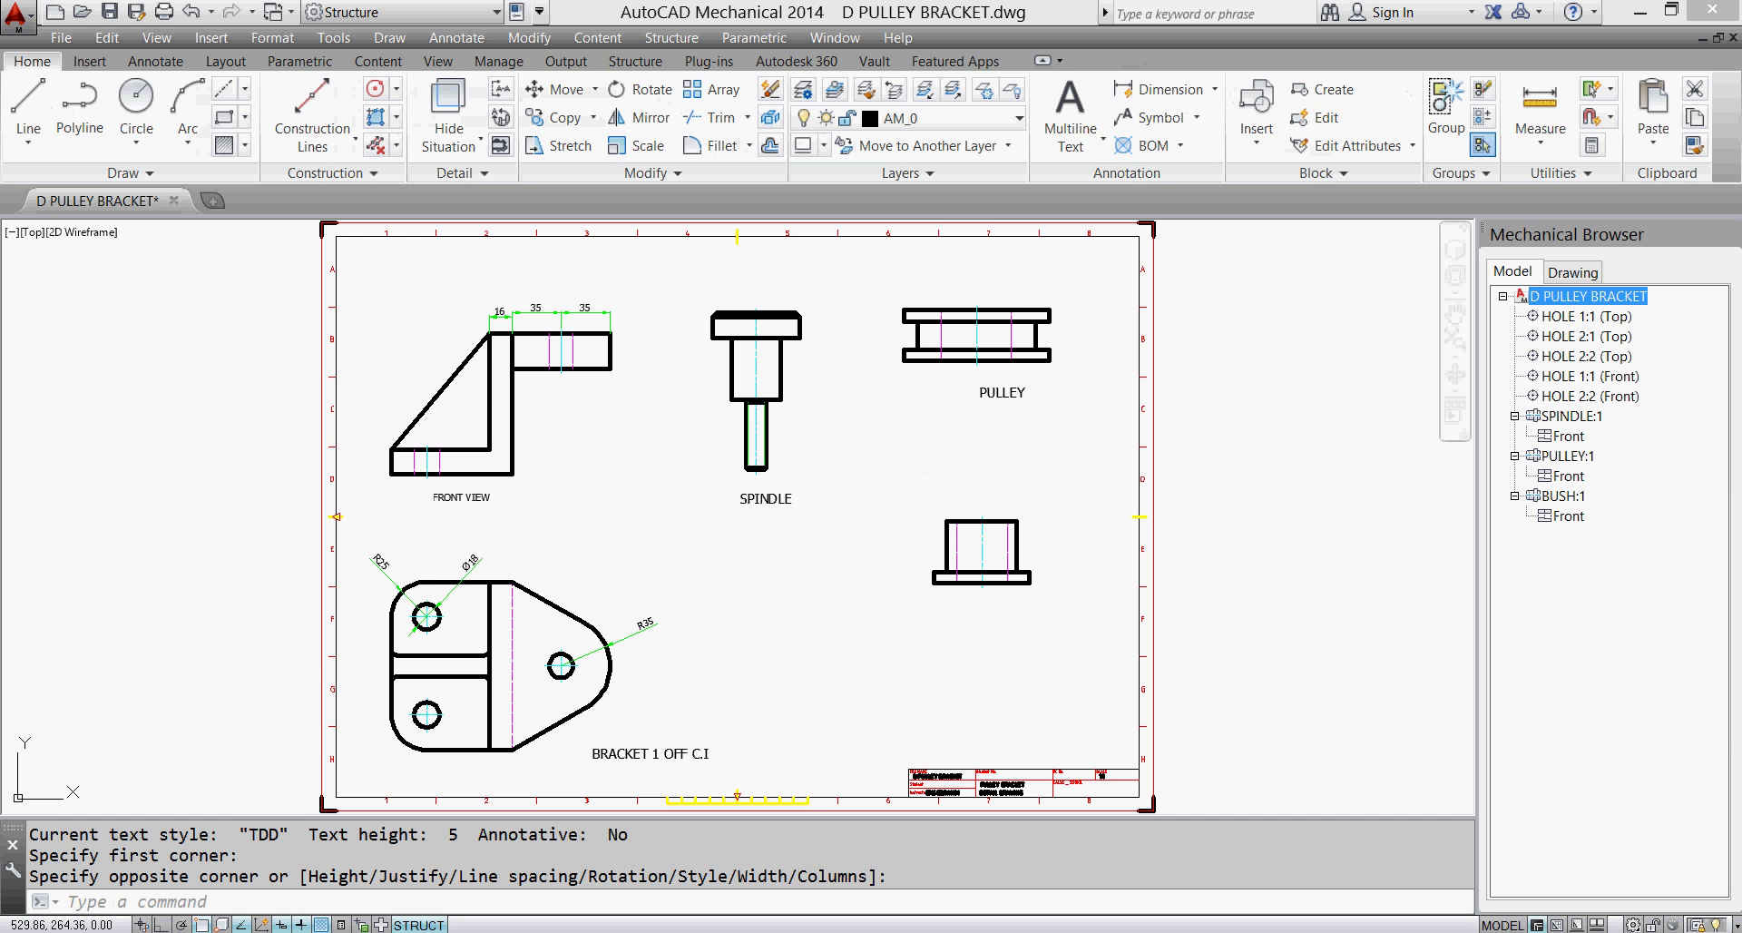
left_click(1071, 104)
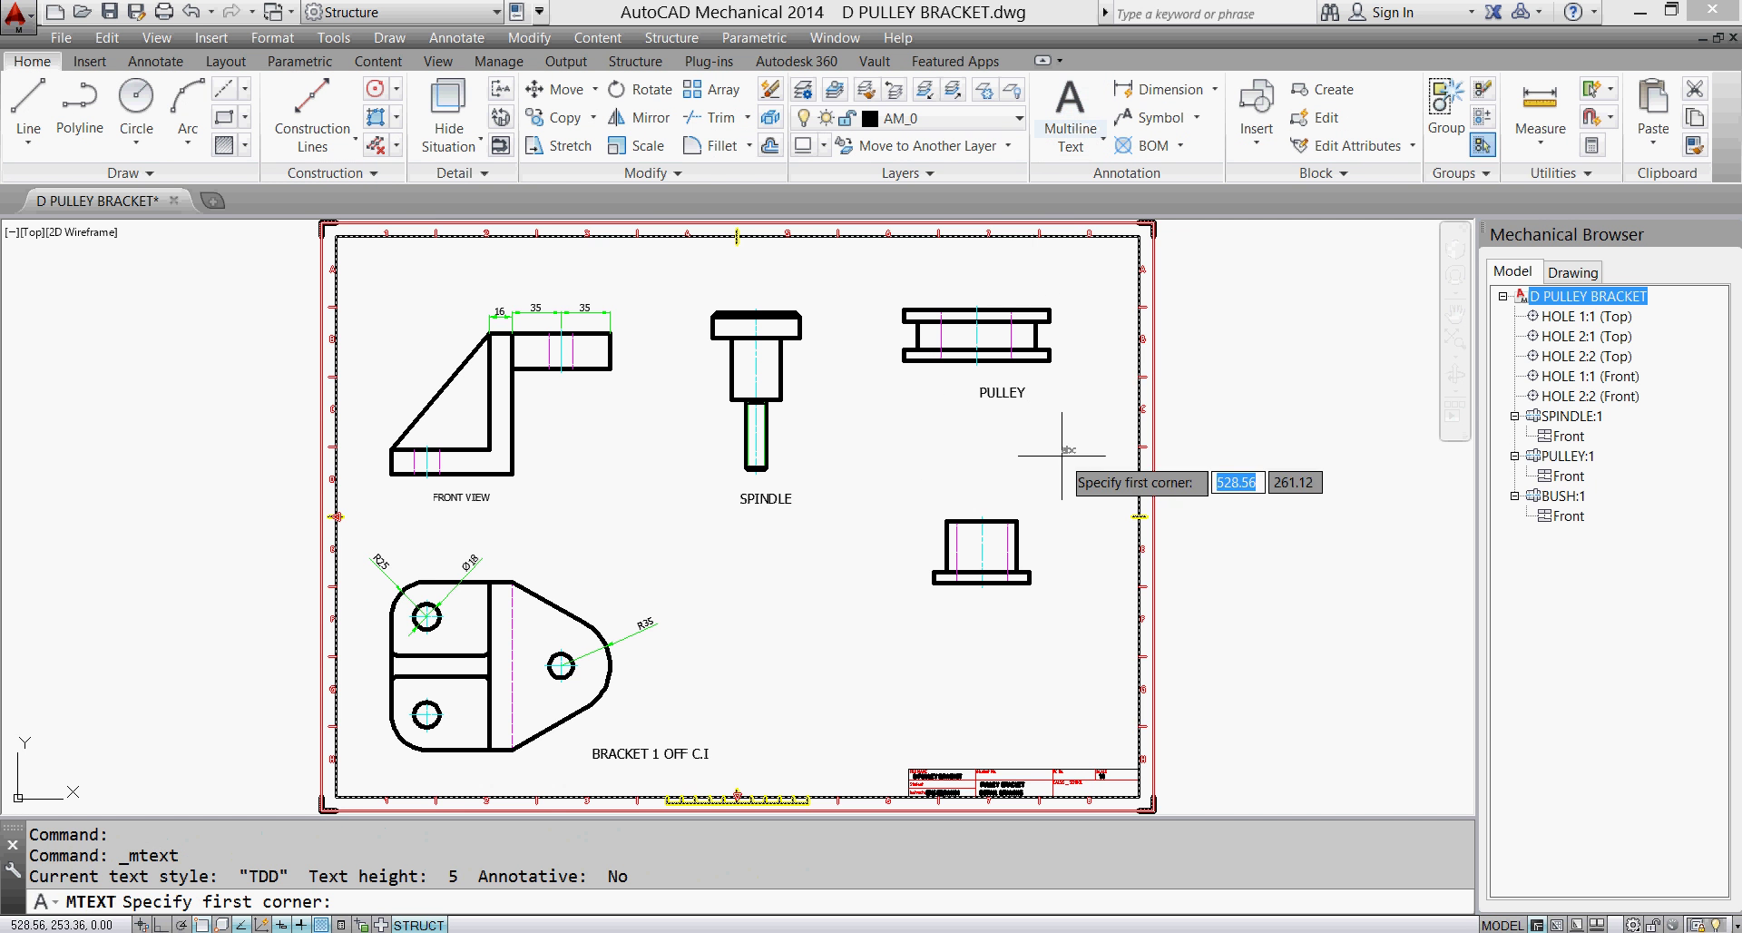
Write BUSH in a text box under the bush view, centred at height 7.
left_click(956, 604)
left_click(1041, 631)
type("BUSH")
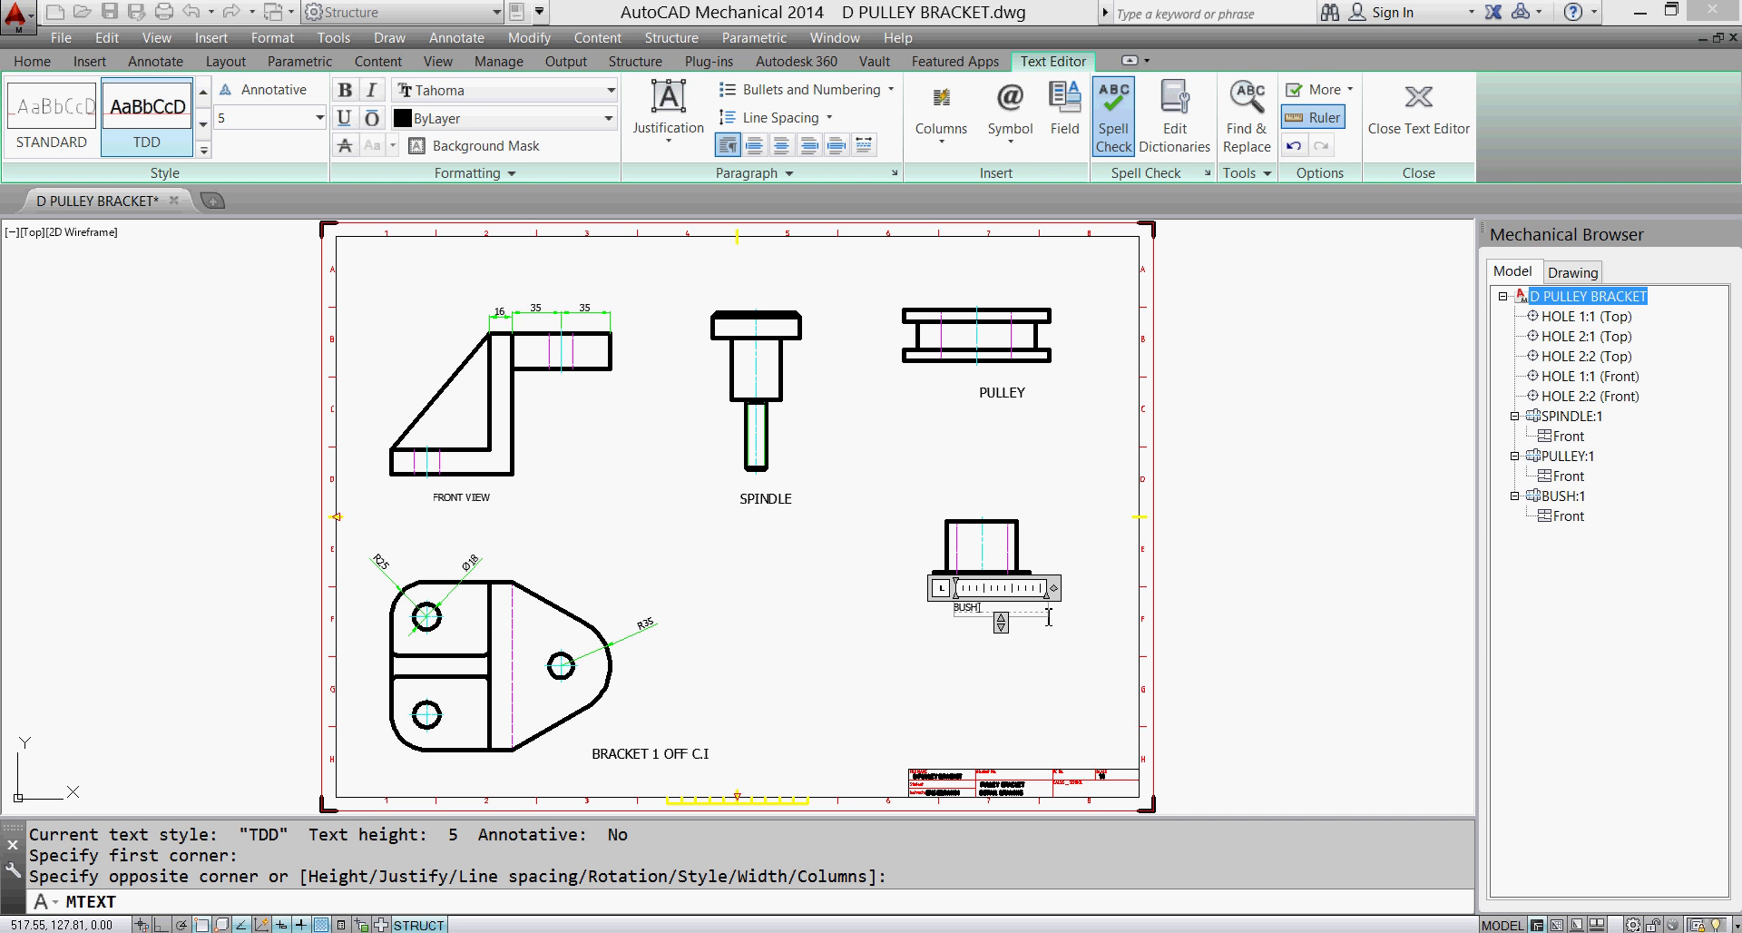
left_click_drag(1031, 608, 953, 606)
left_click(256, 116)
type("7")
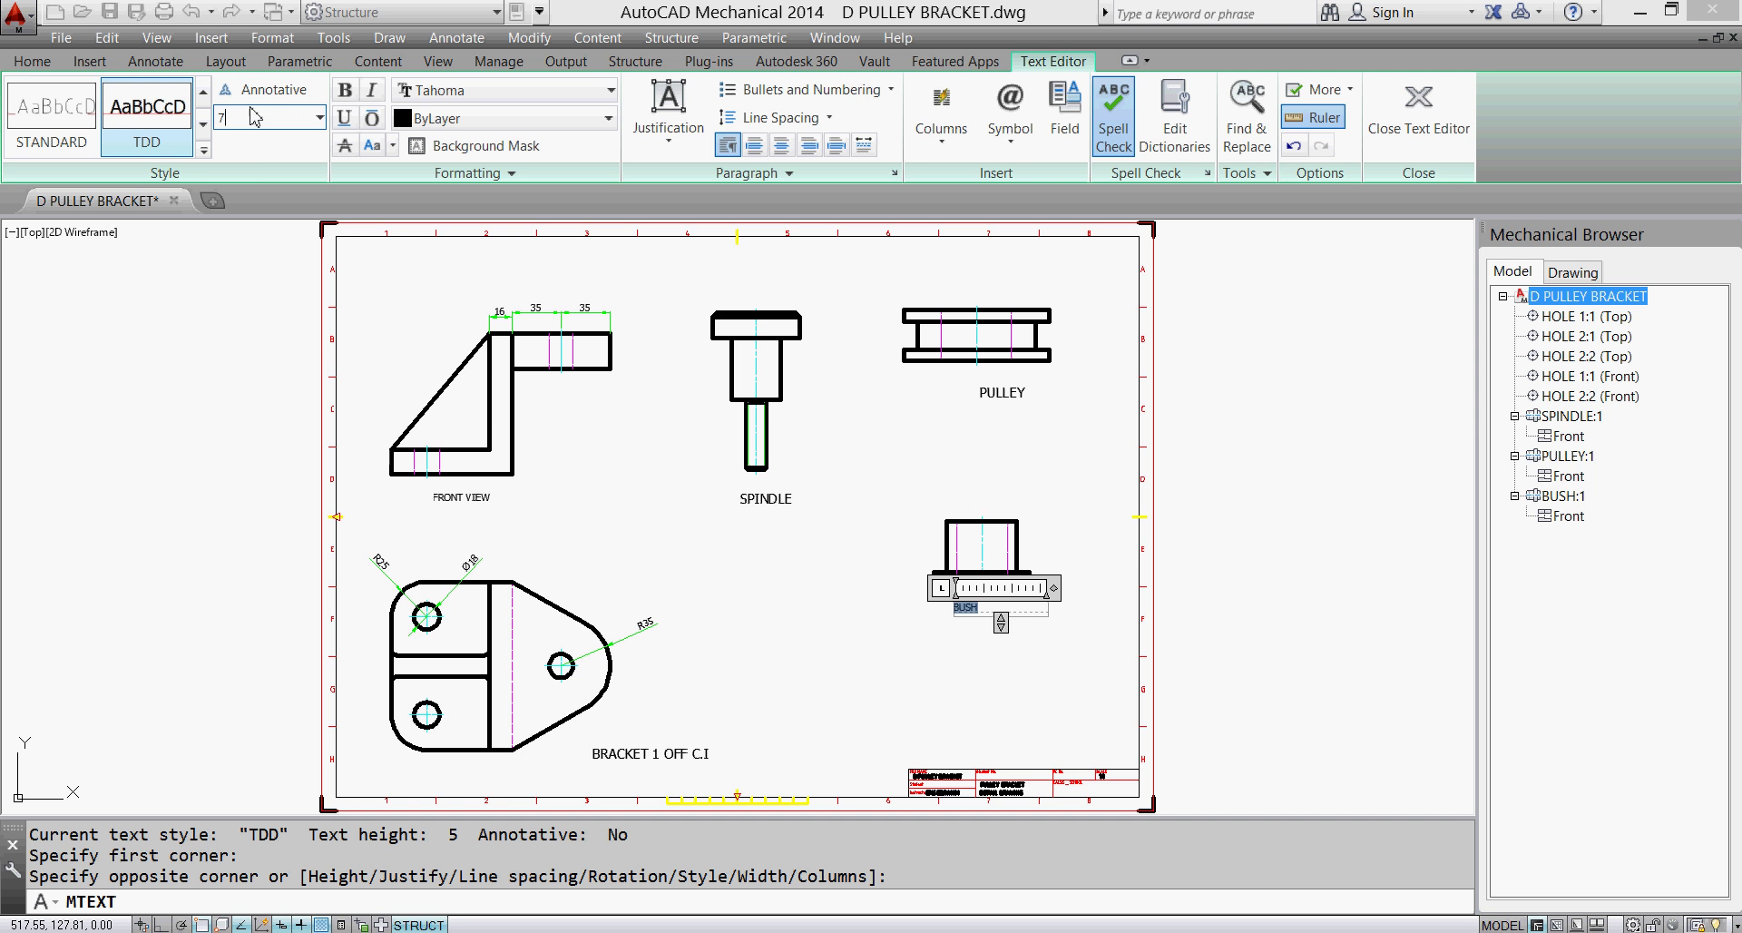
key("Return")
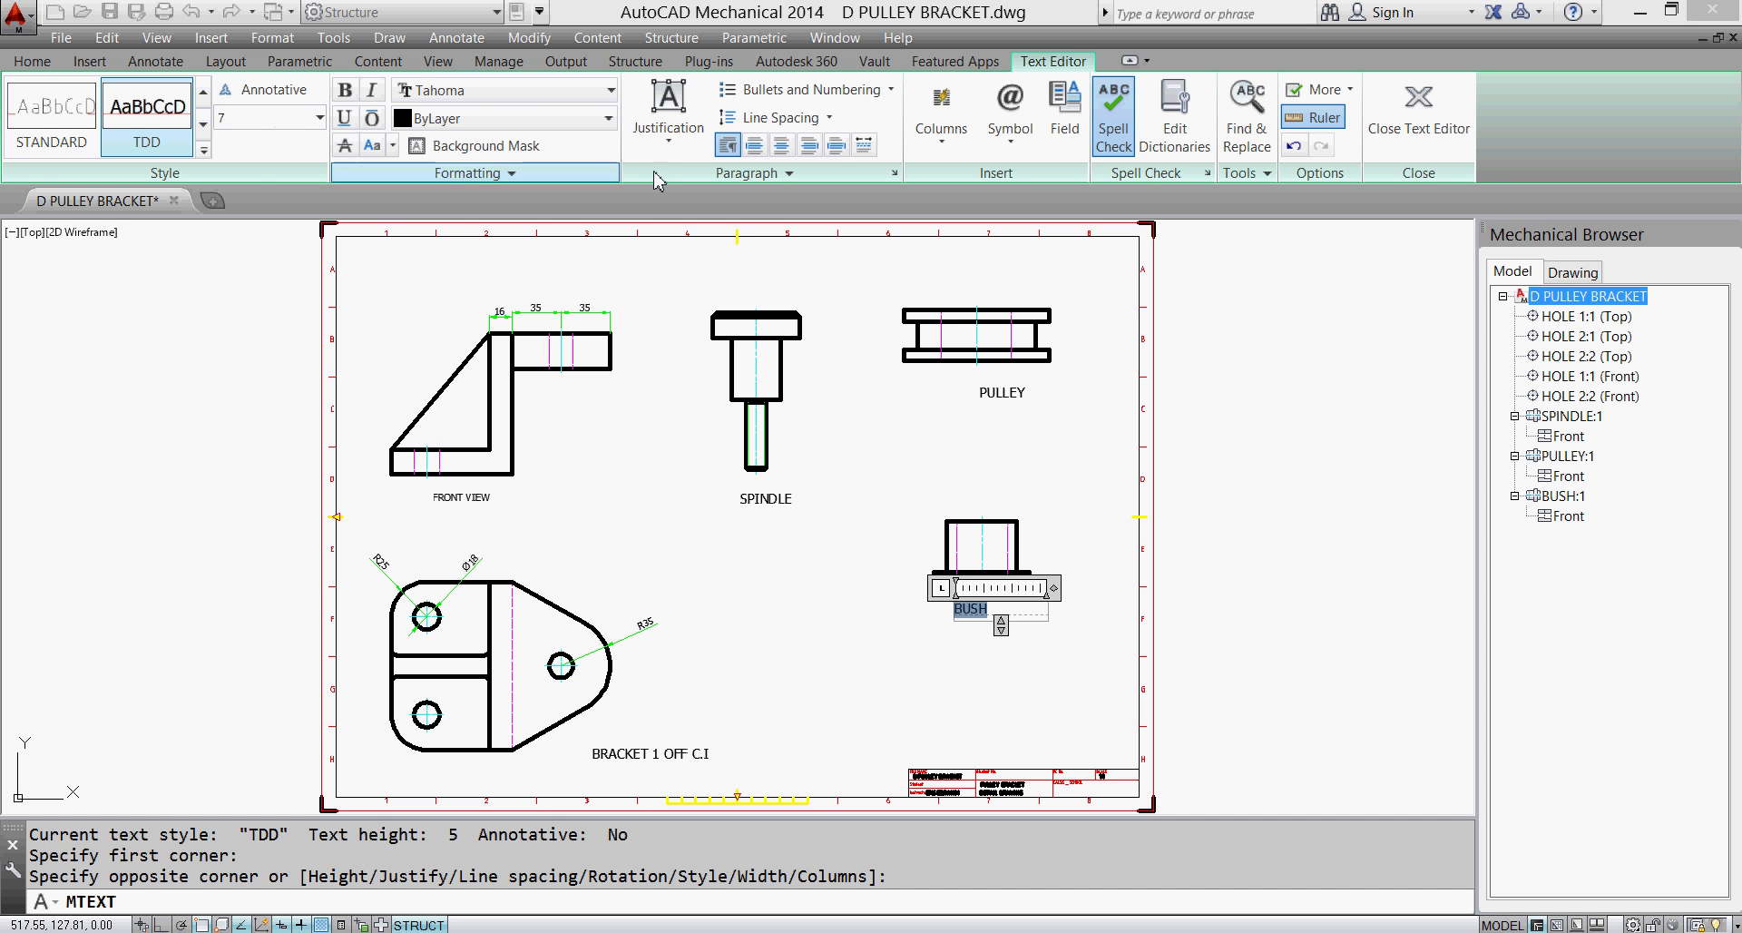
left_click(782, 147)
left_click(902, 522)
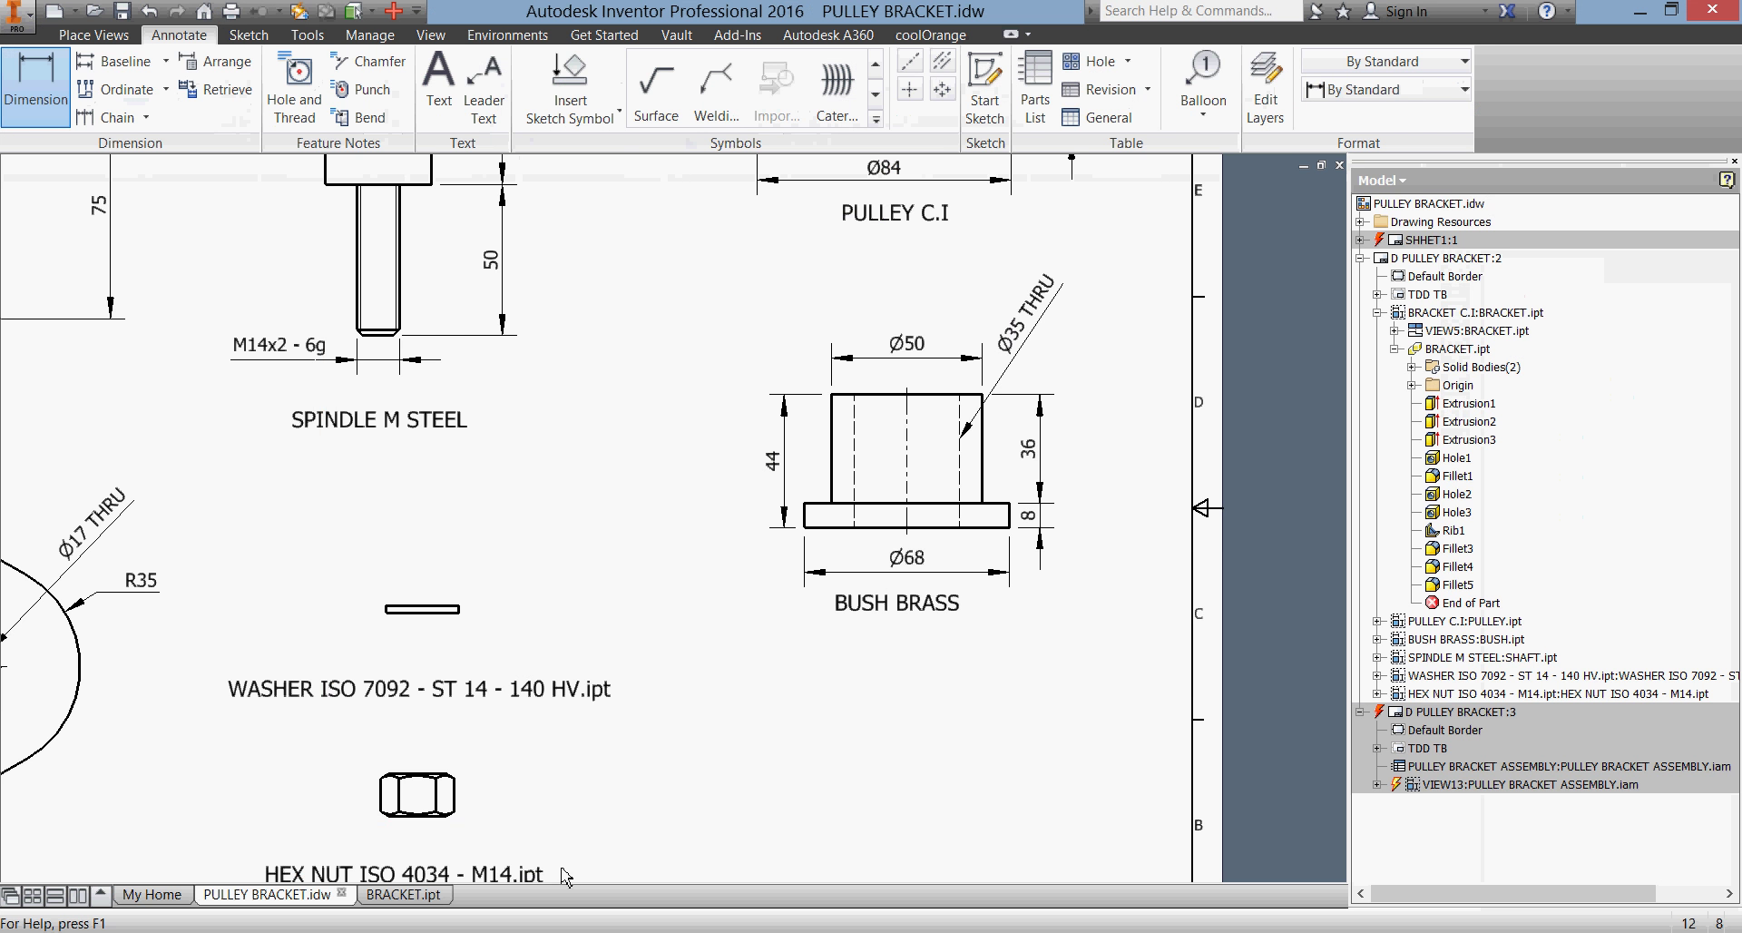
middle_click_drag(649, 651, 773, 542)
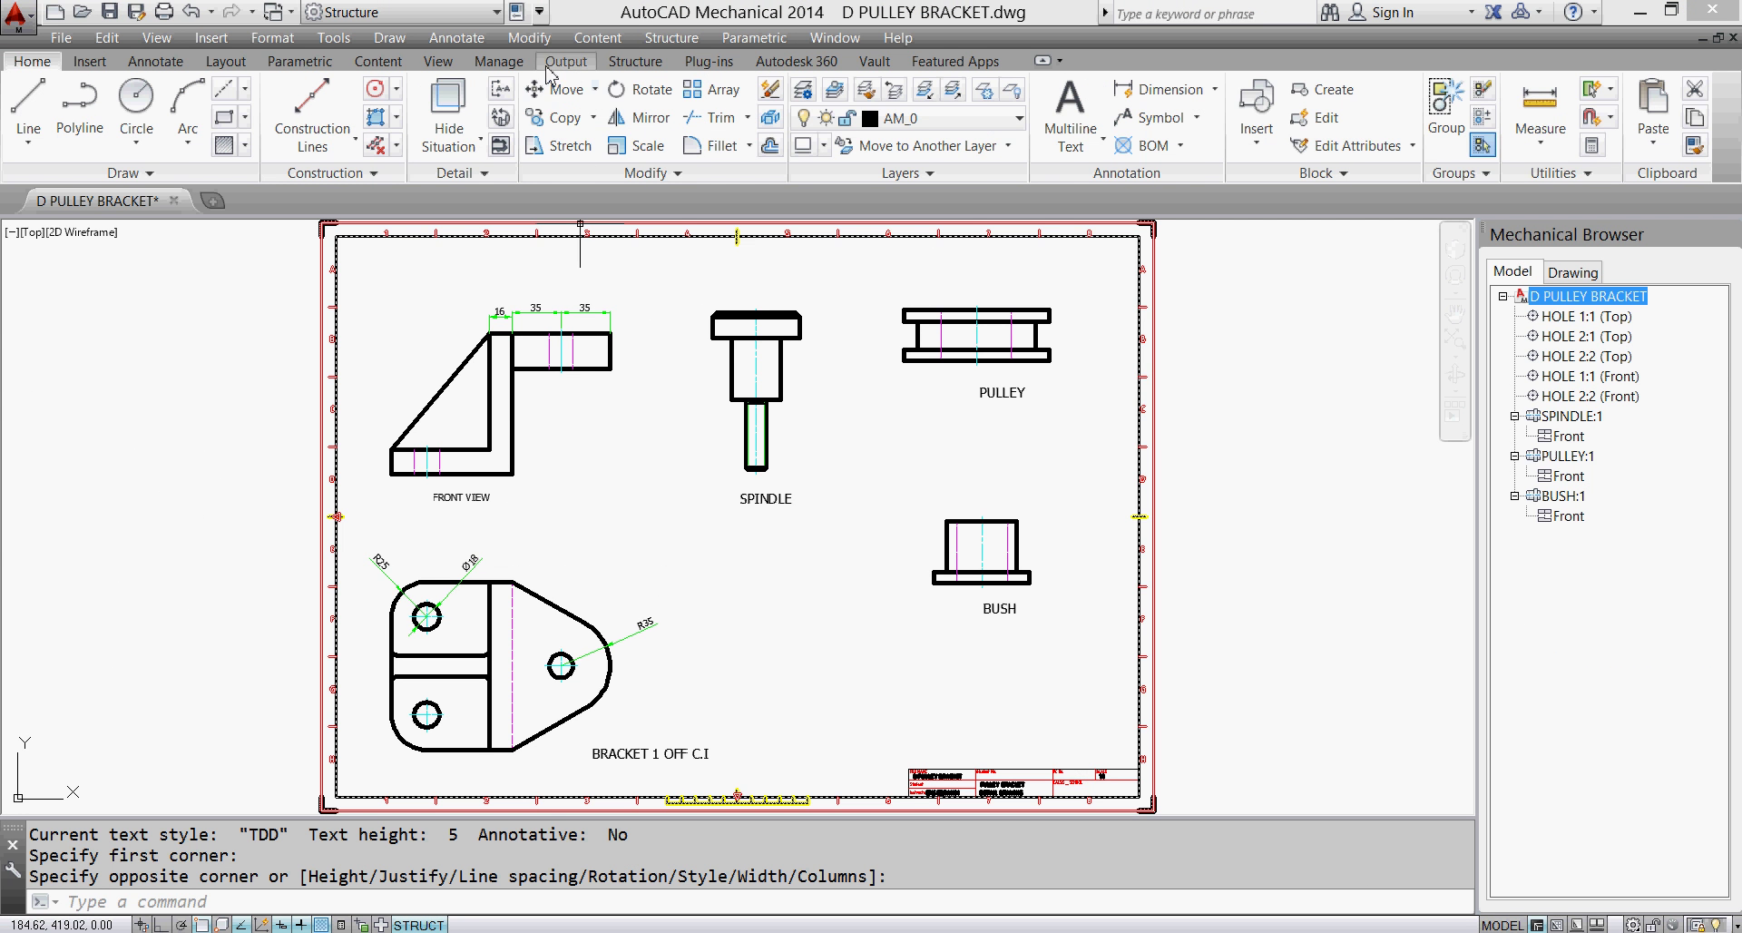
Launch the Washer tool from the Content tab's Fasteners panel to open Select a Washer.
left_click(377, 60)
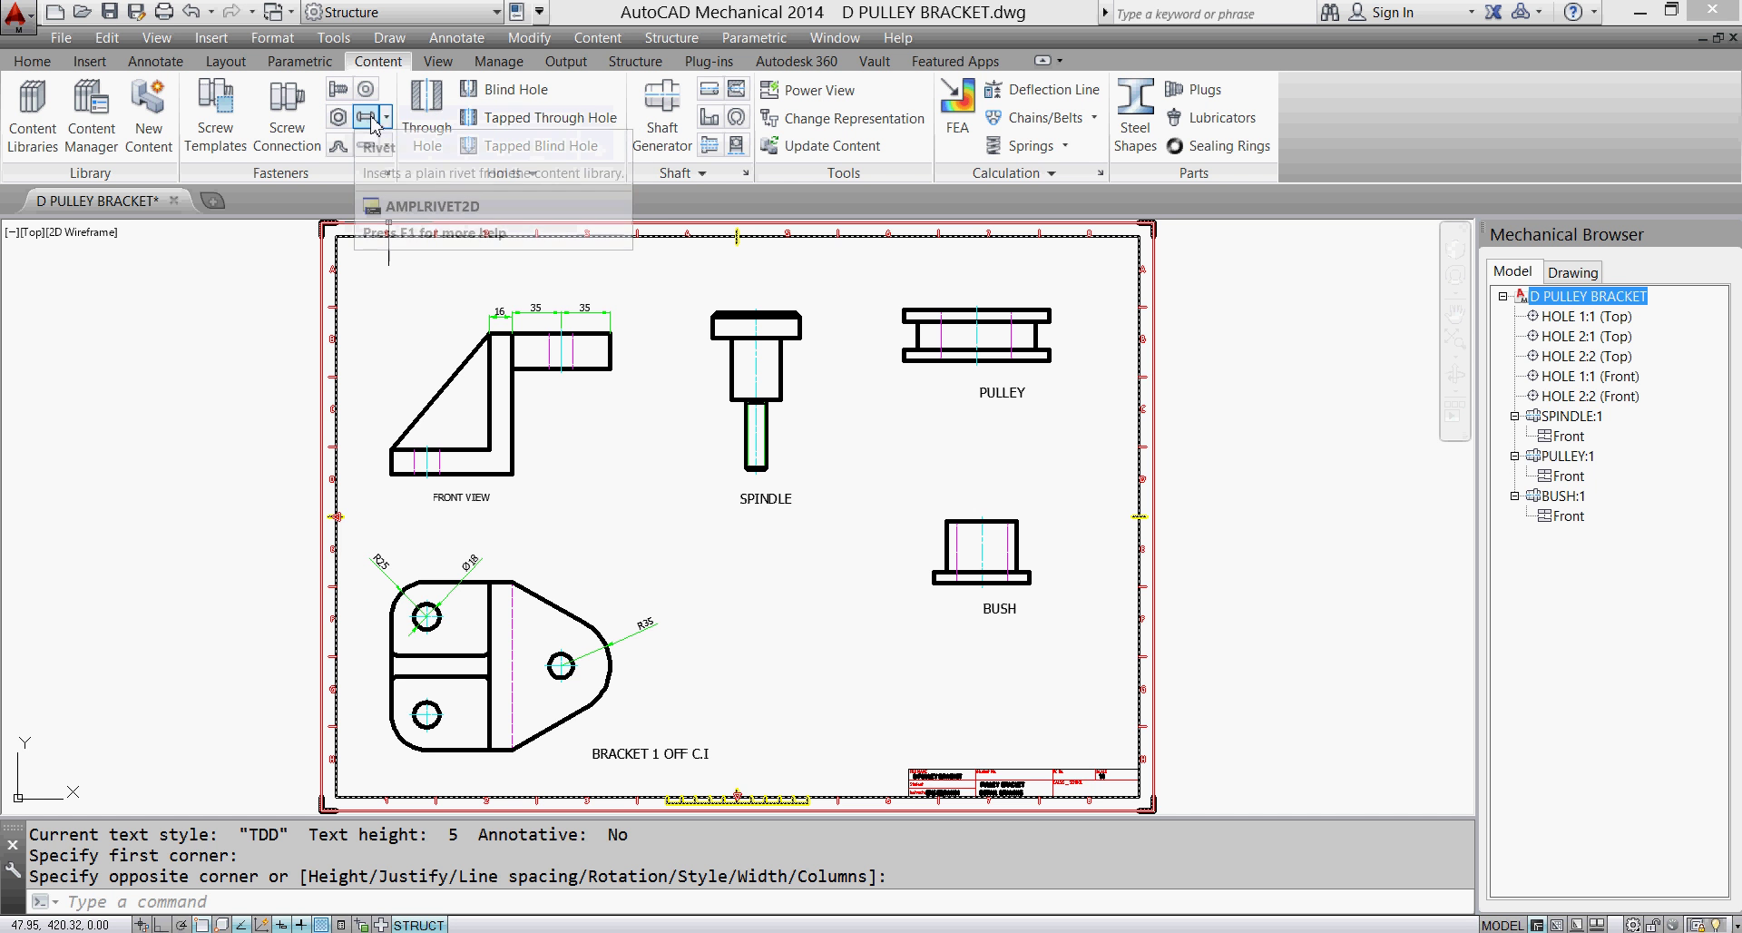
left_click(387, 119)
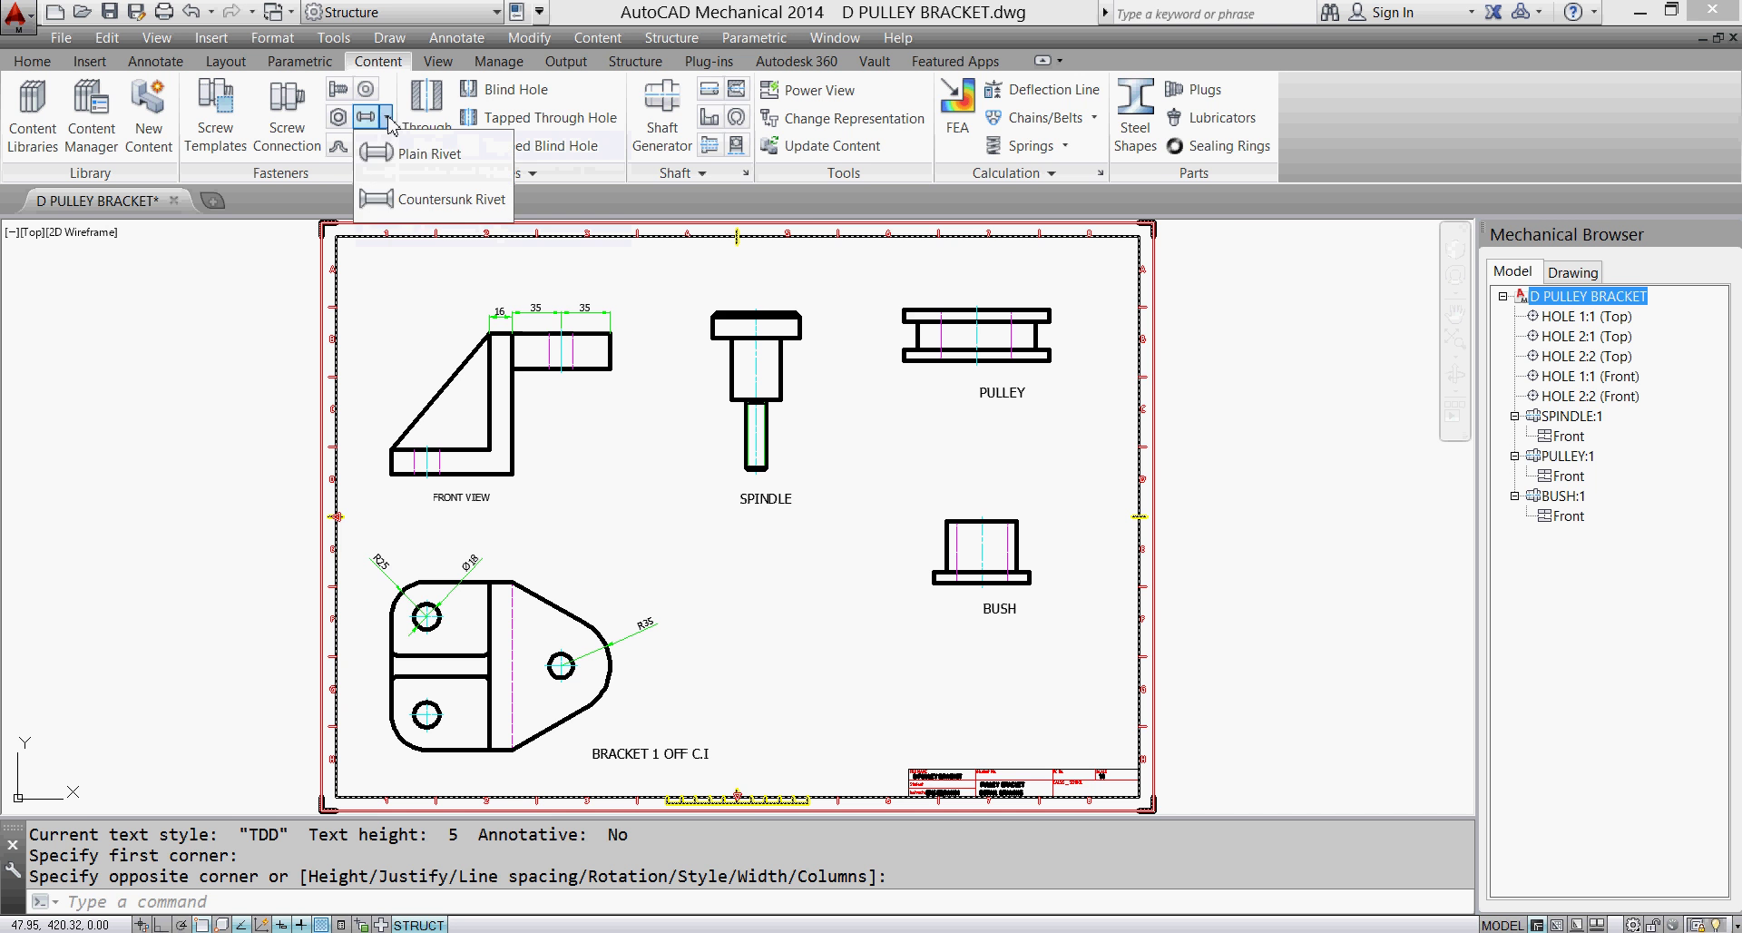
left_click(388, 120)
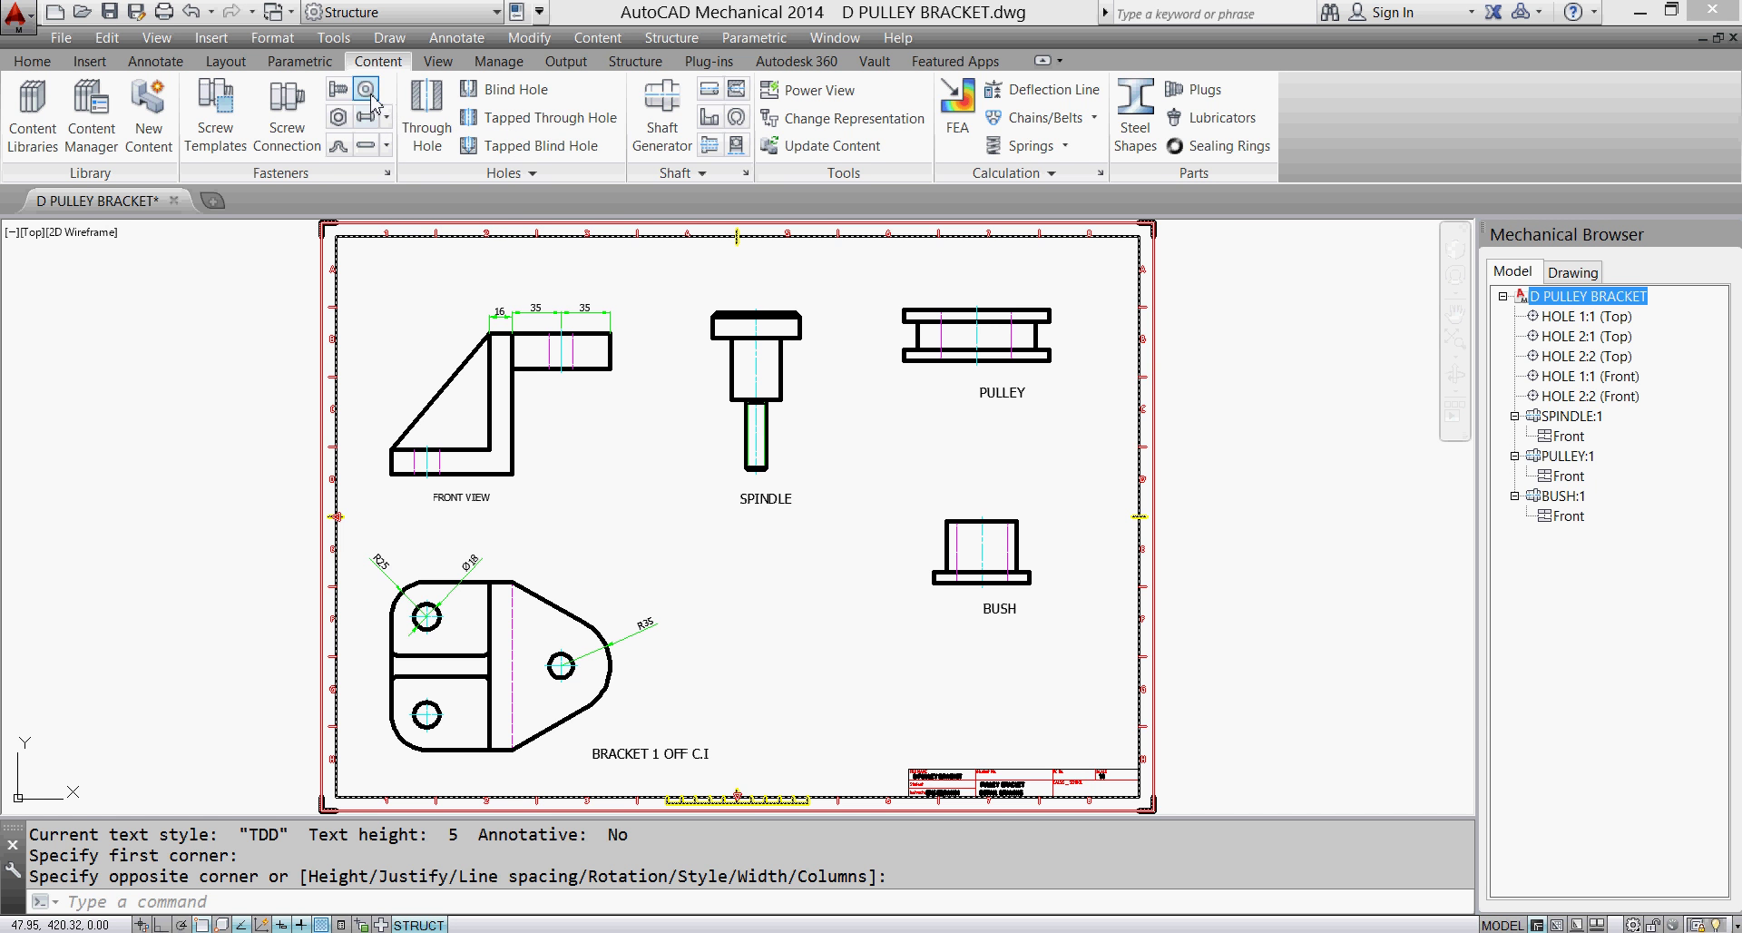
left_click(367, 98)
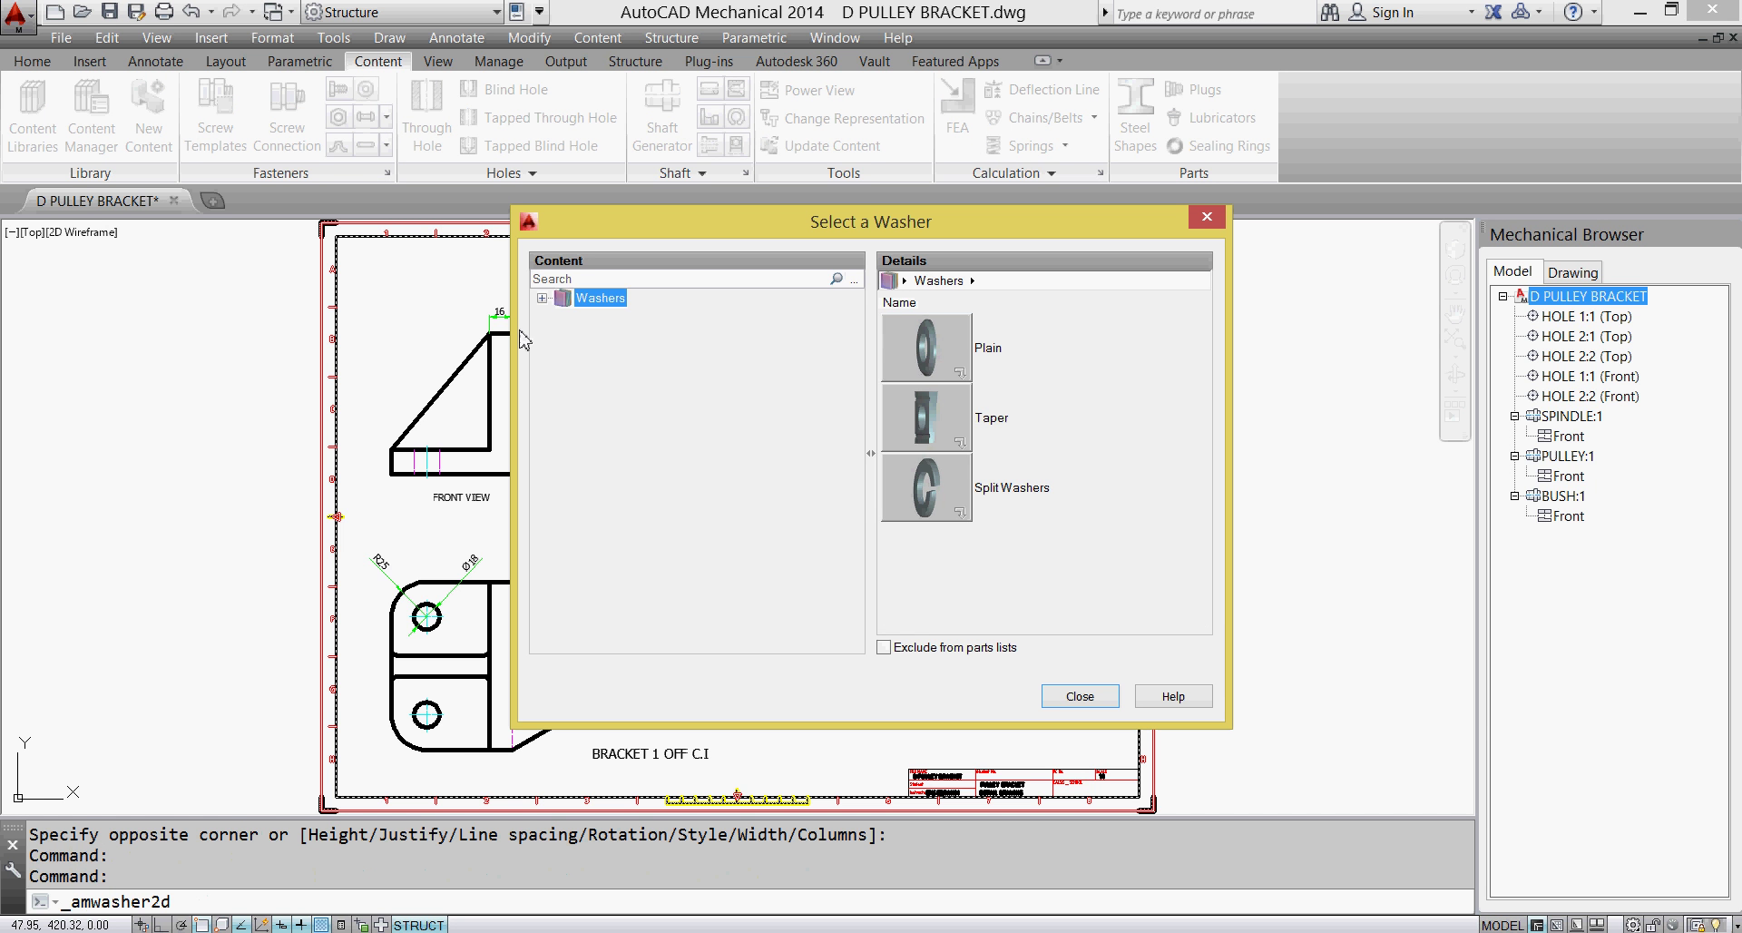
Place the front view of a size 14 ISO 7092: 2000 plain washer left of the bush.
left_click(926, 349)
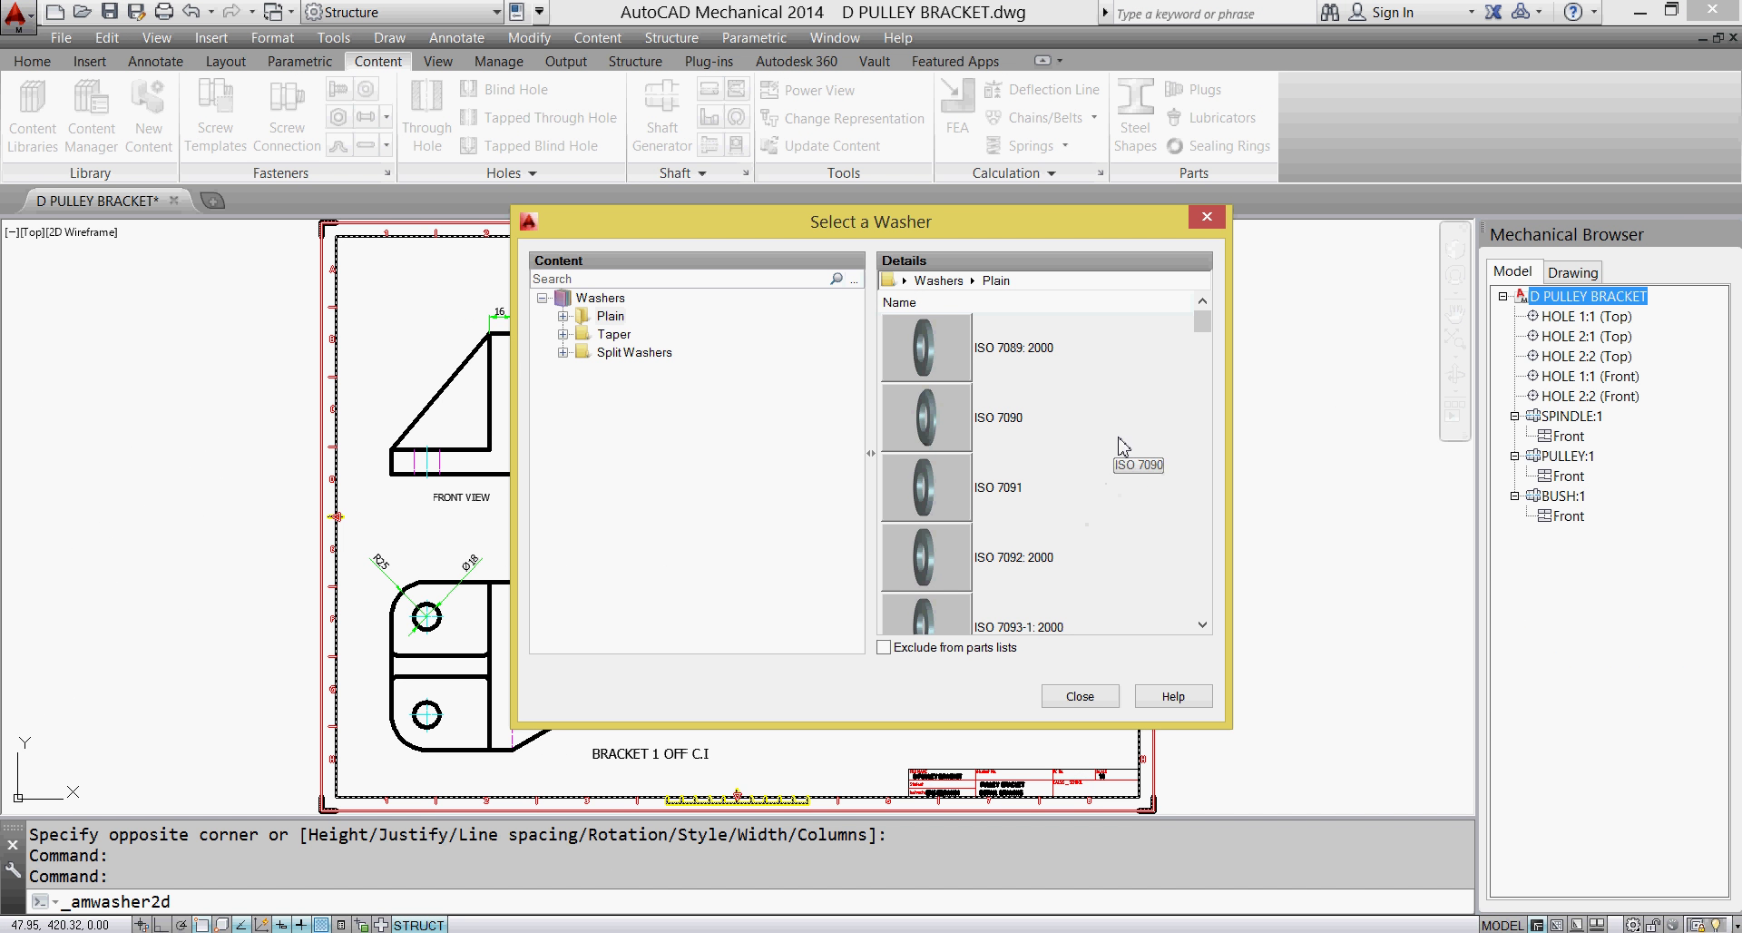
left_click_drag(1201, 330, 1202, 337)
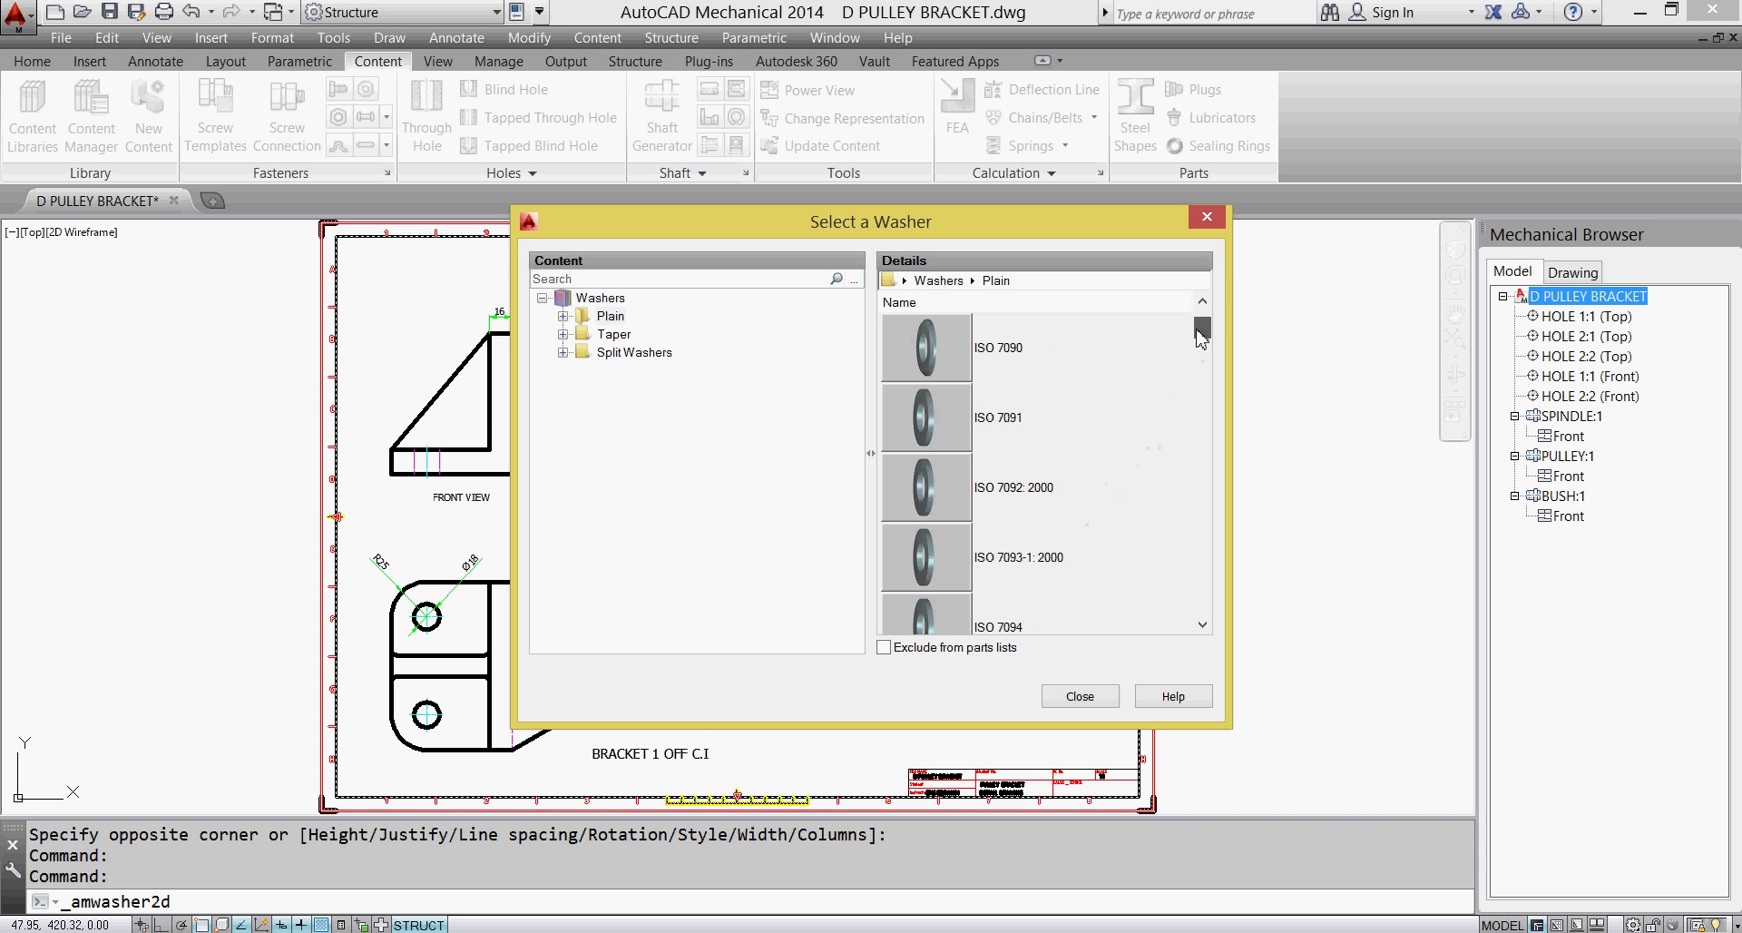
double_click(948, 496)
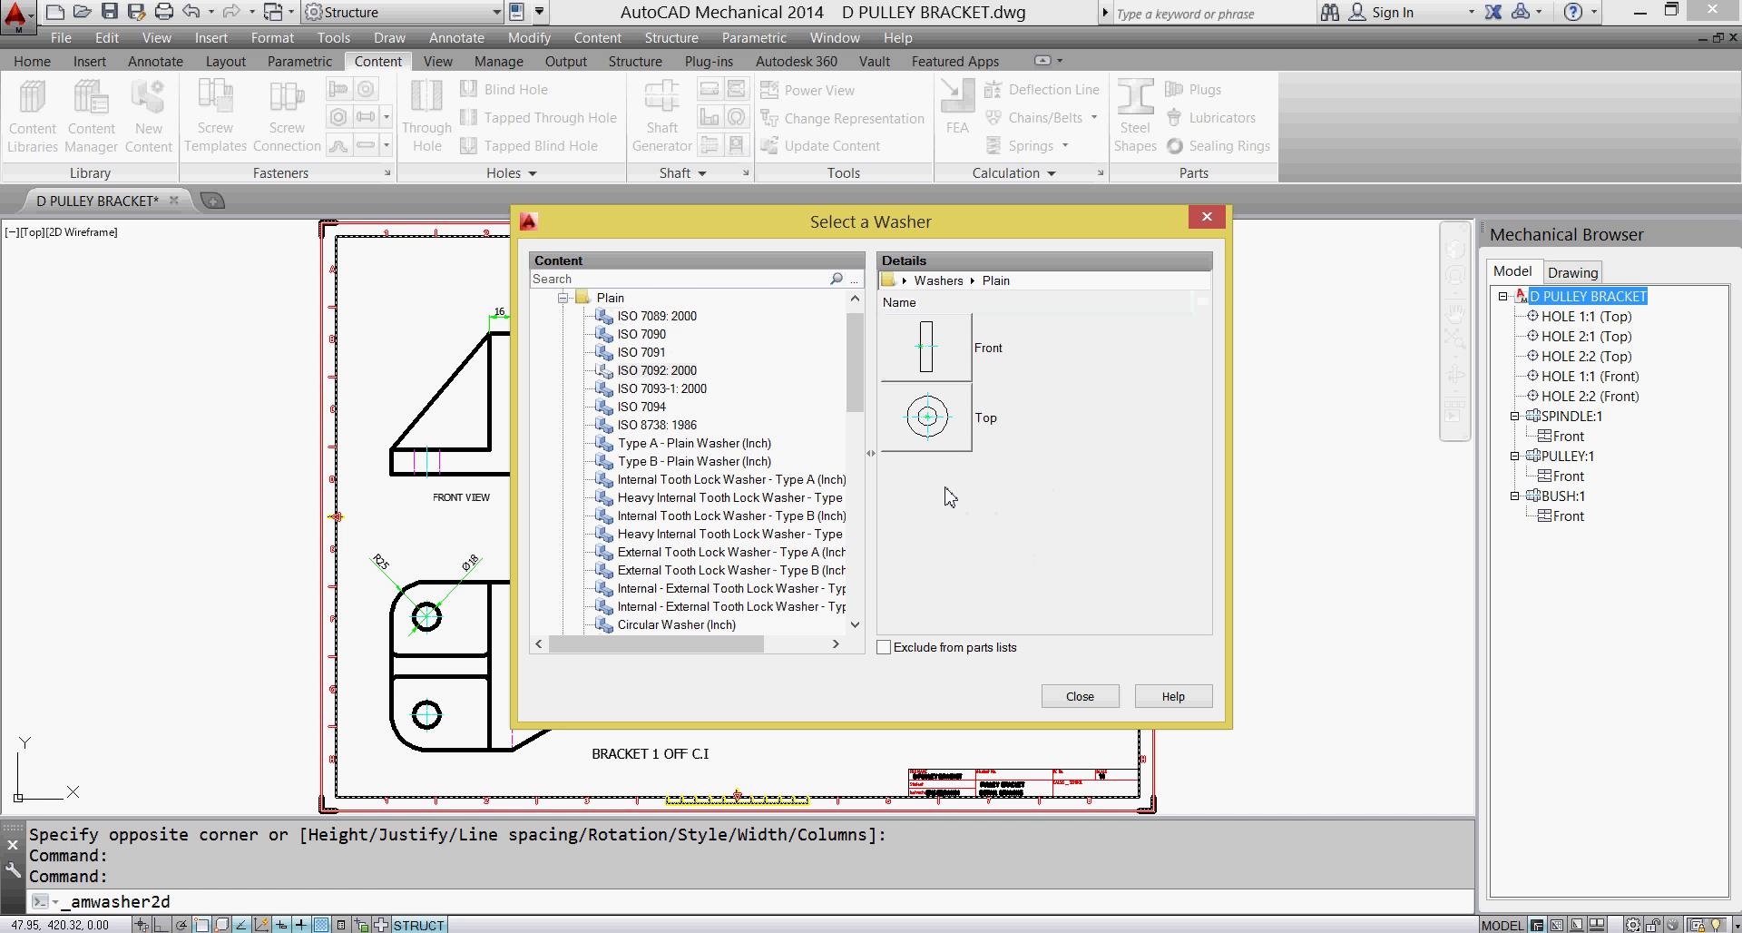
left_click(939, 363)
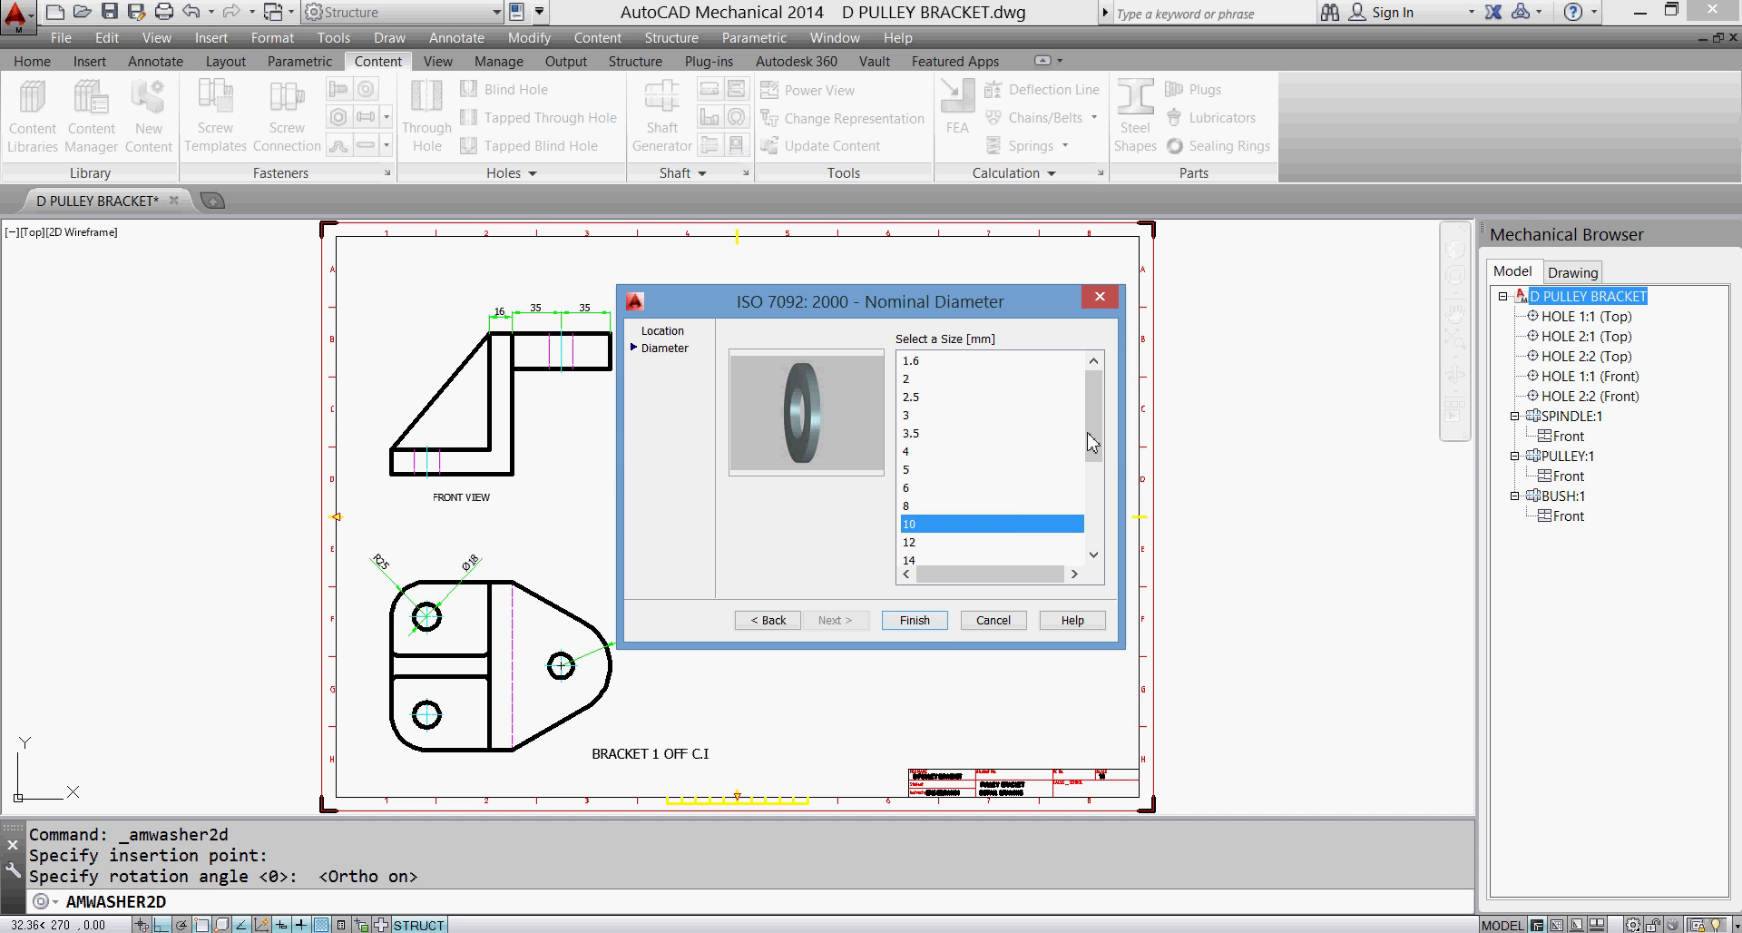
scroll(1092, 443, "down", 1)
left_click(916, 505)
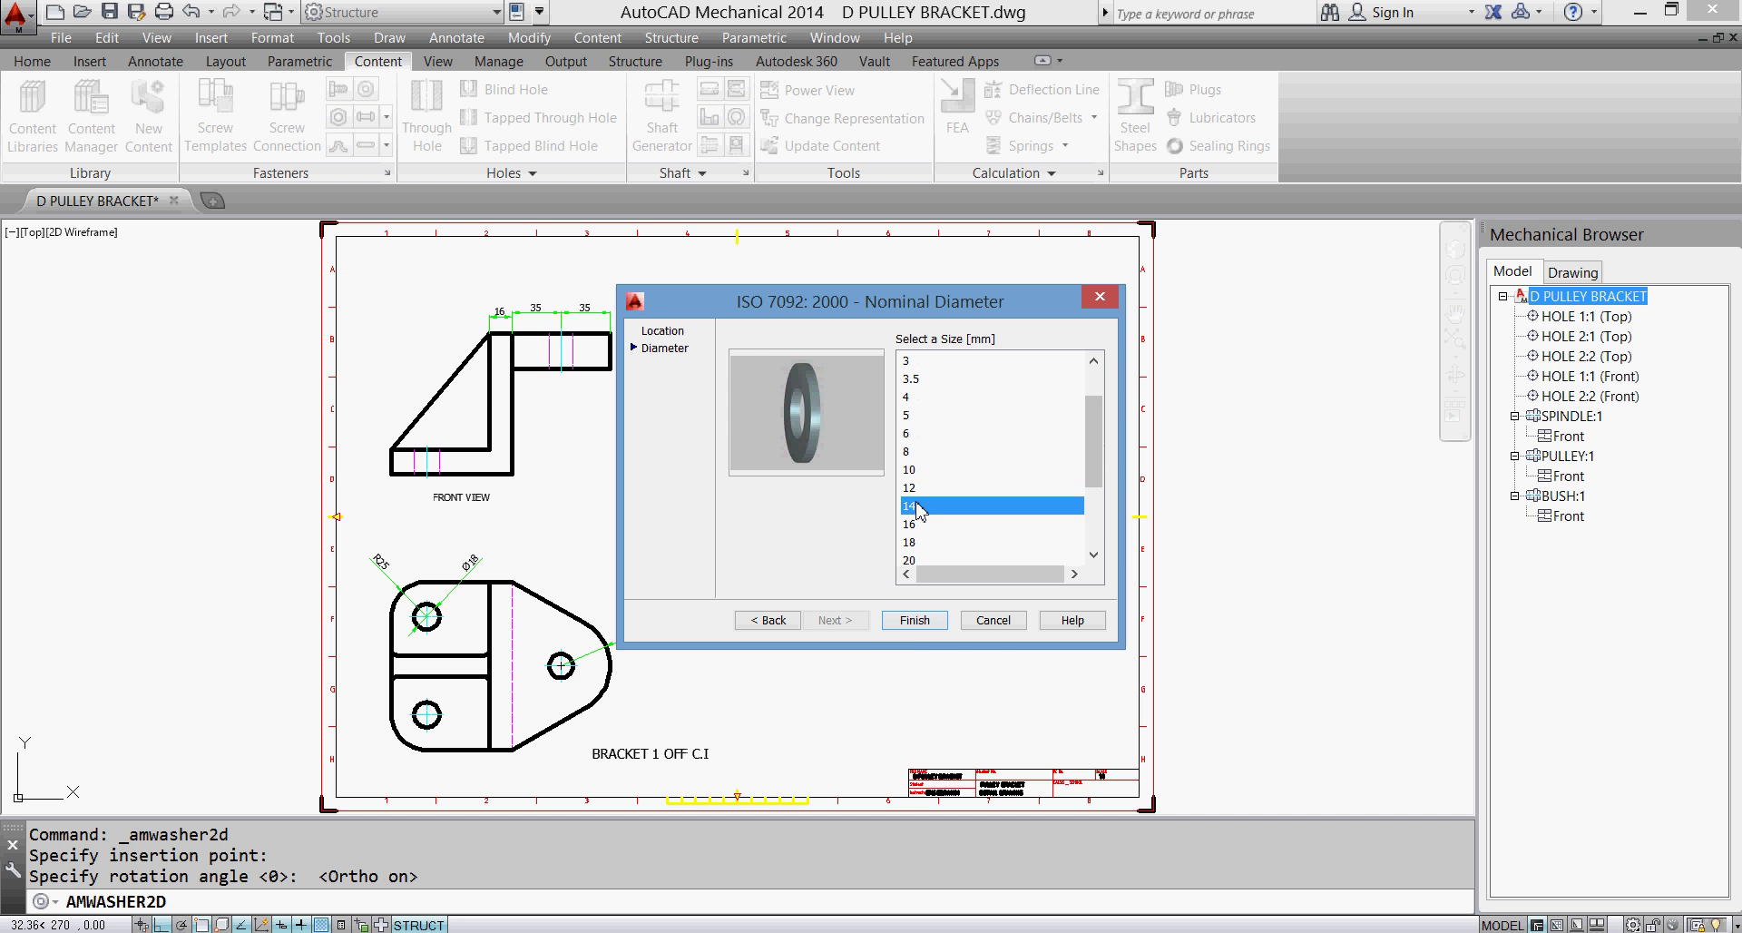
left_click(911, 622)
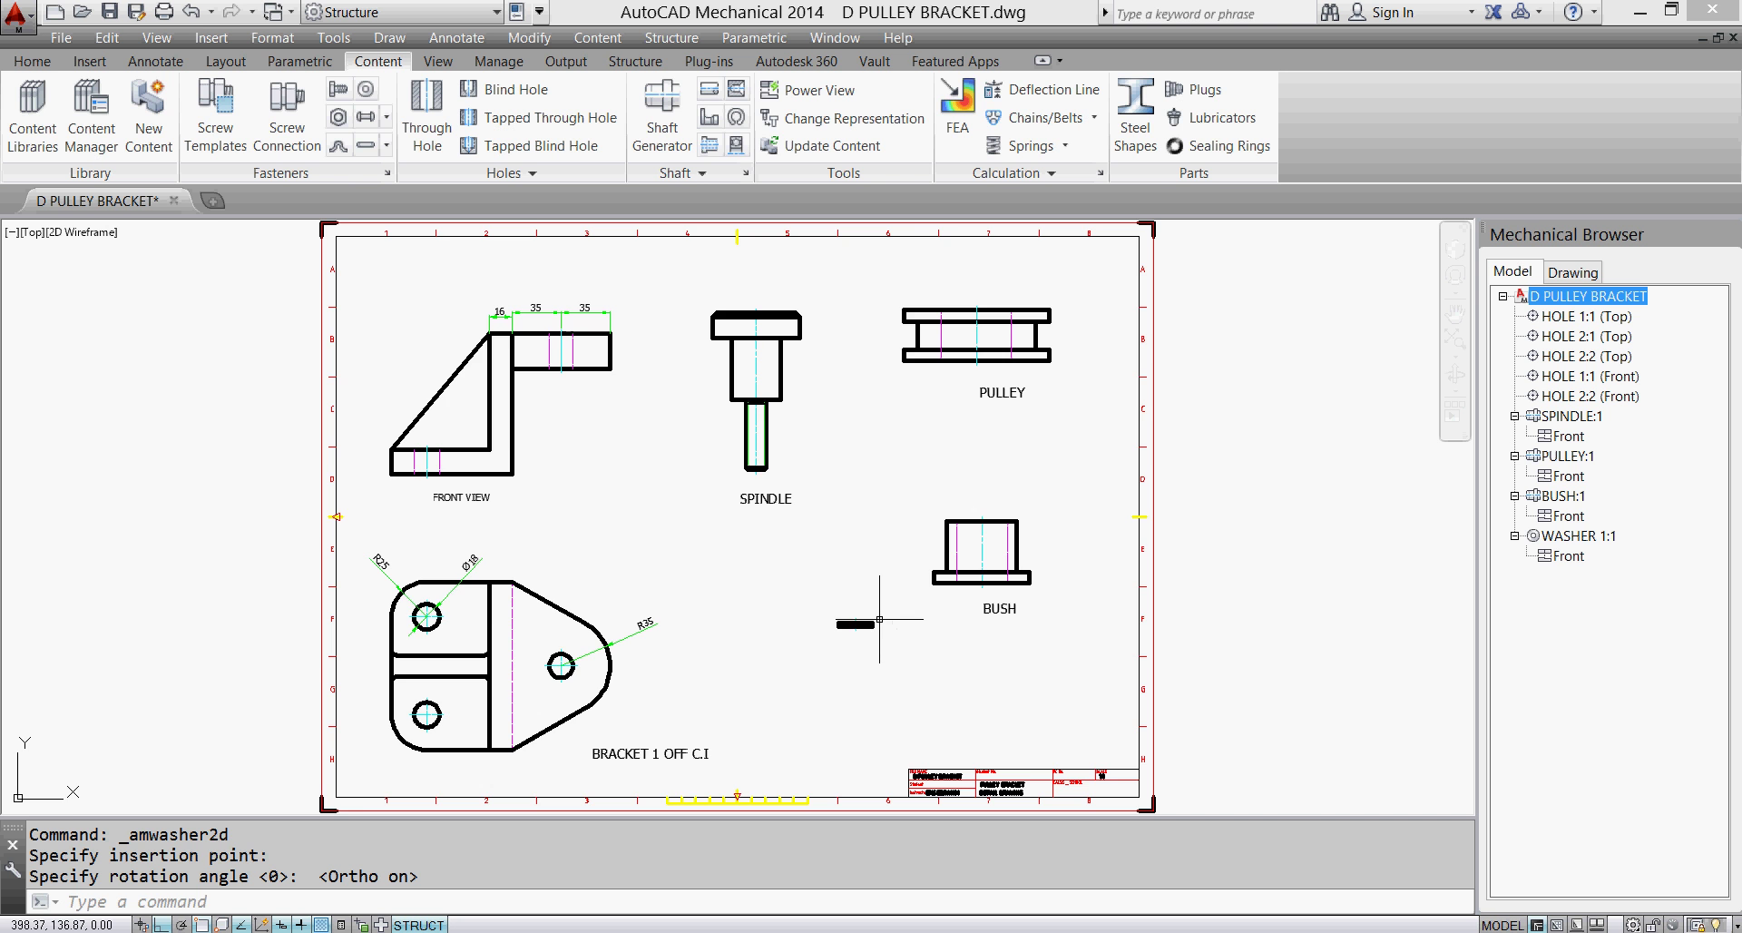
scroll(877, 619, "up", 2)
scroll(878, 620, "up", 2)
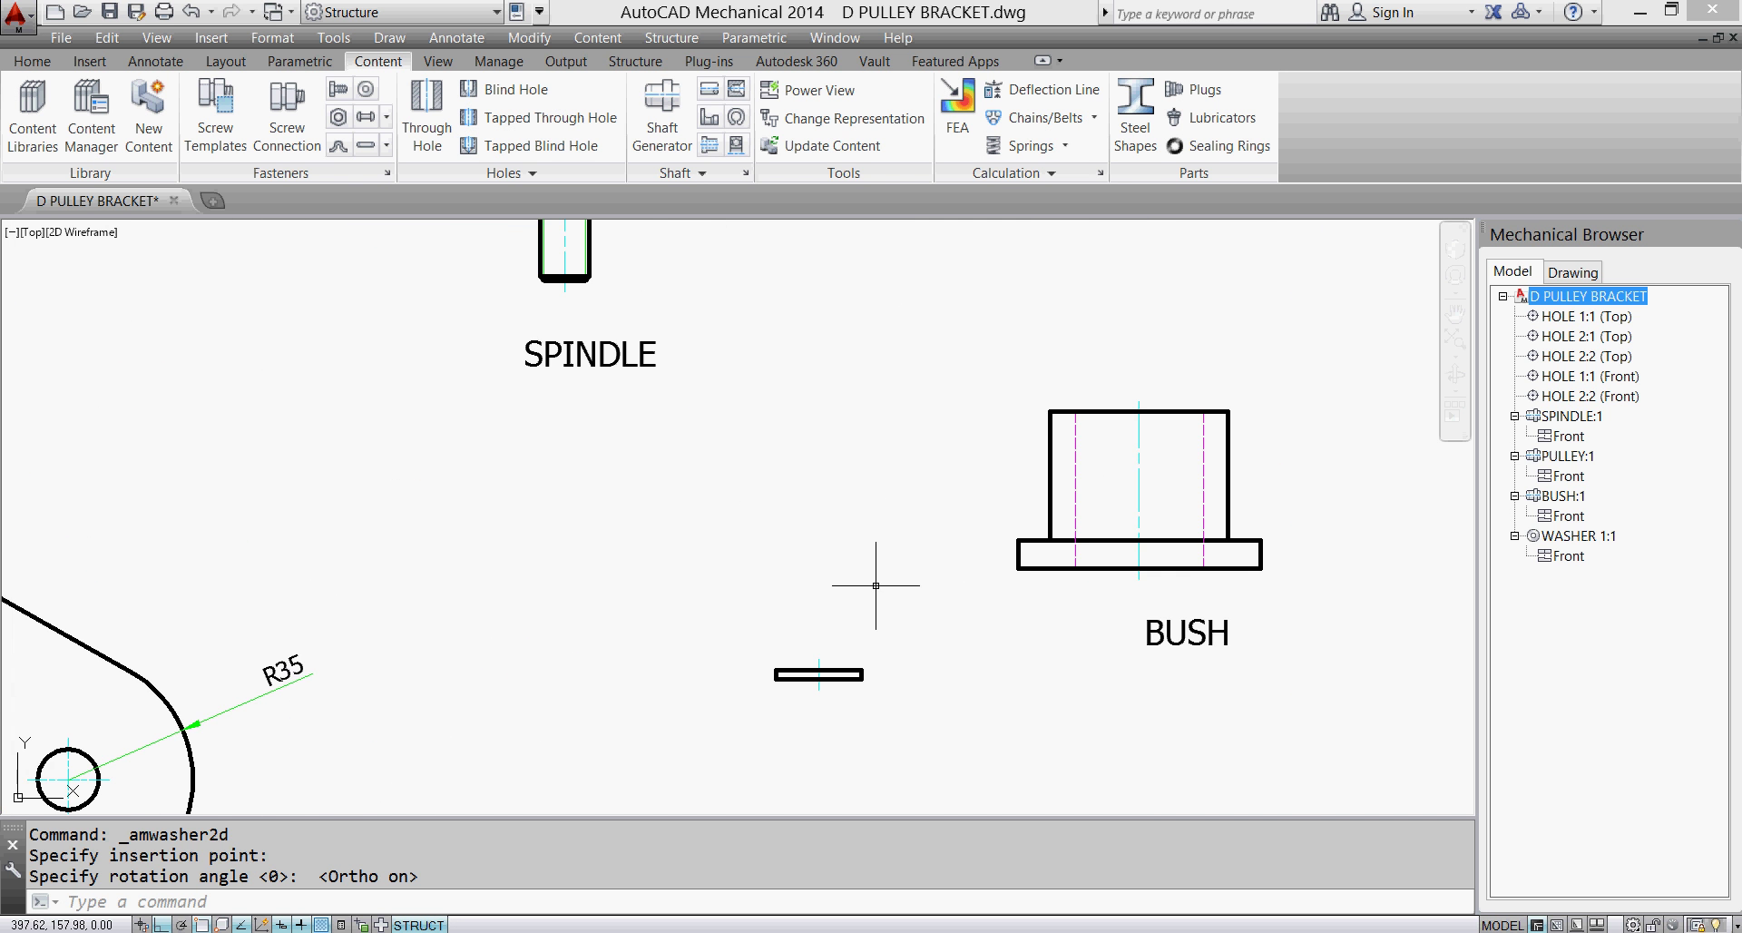
middle_click_drag(888, 523, 914, 410)
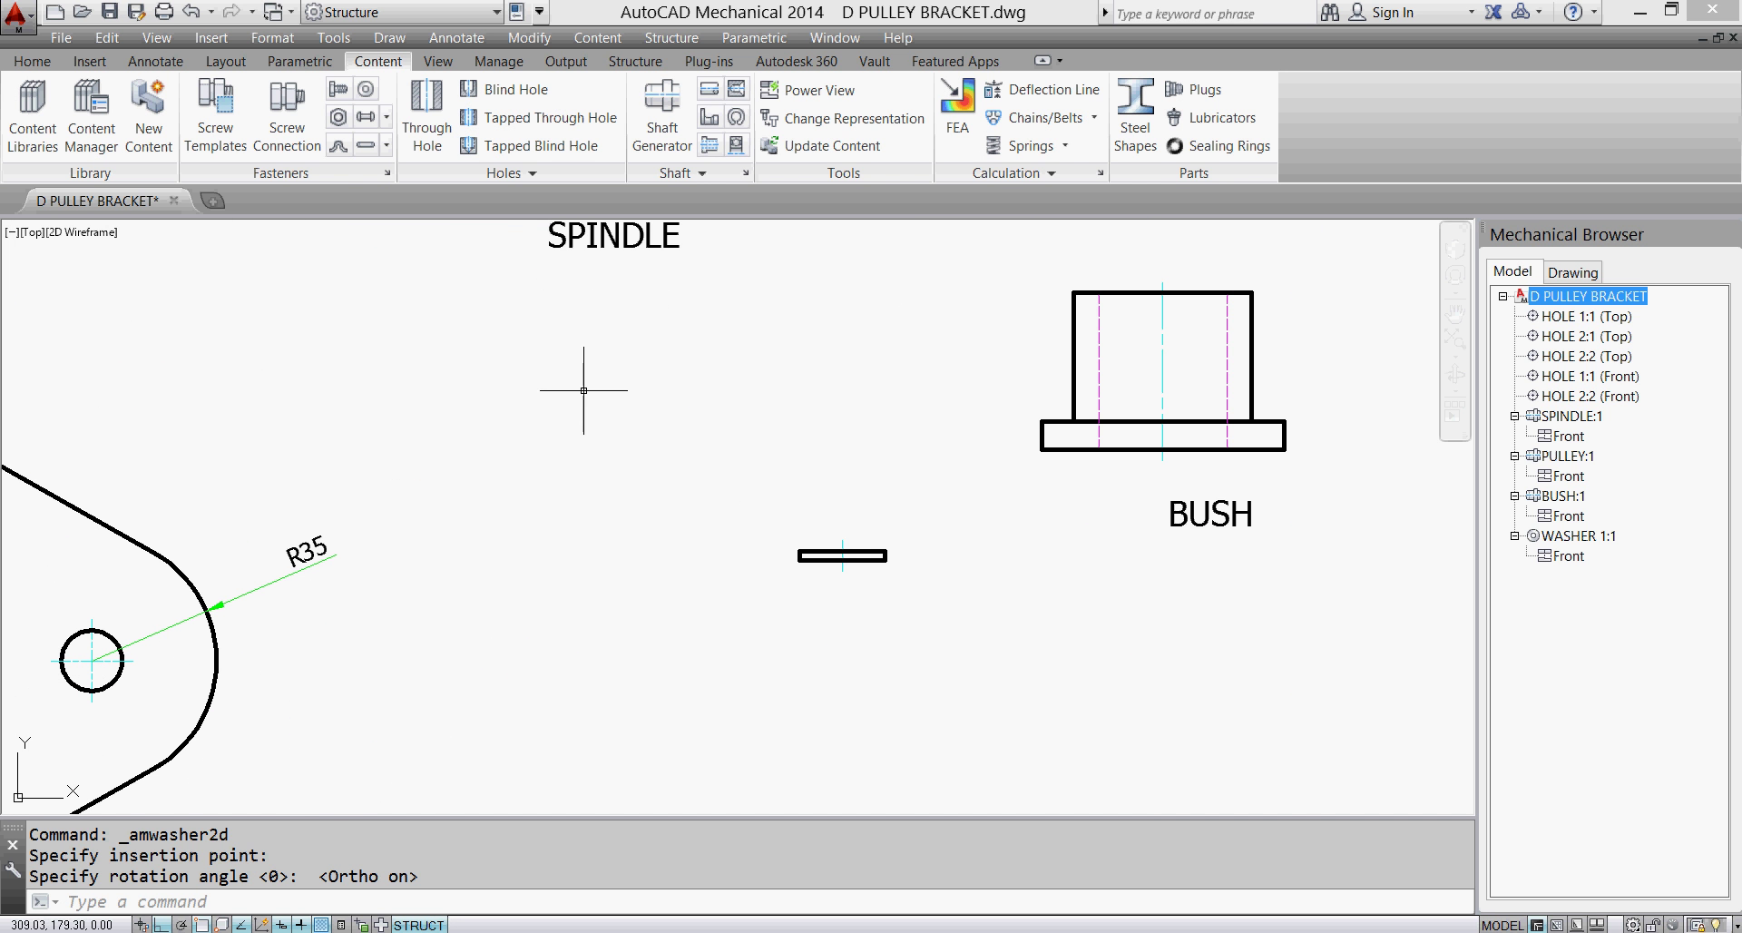